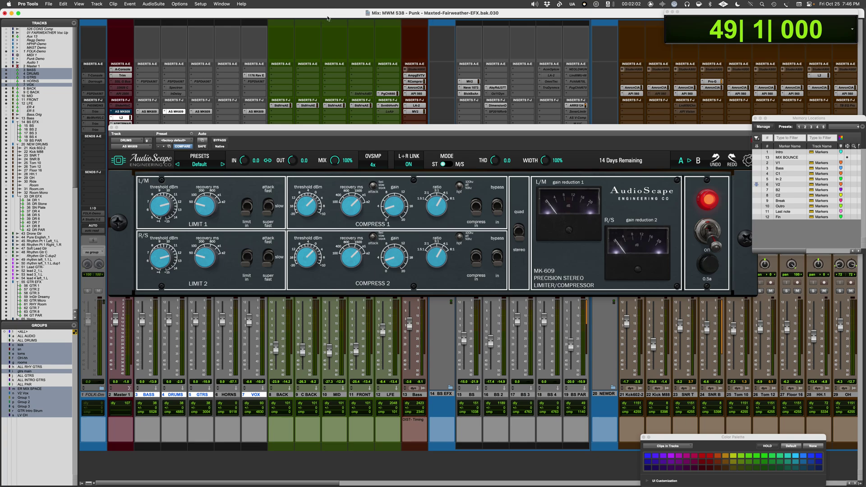
- Play the mix from bar 49 and compare the AS MK609 inserts on the BASS, DRUMS, GTRS and VOX tracks bypassed and engaged
key(space)
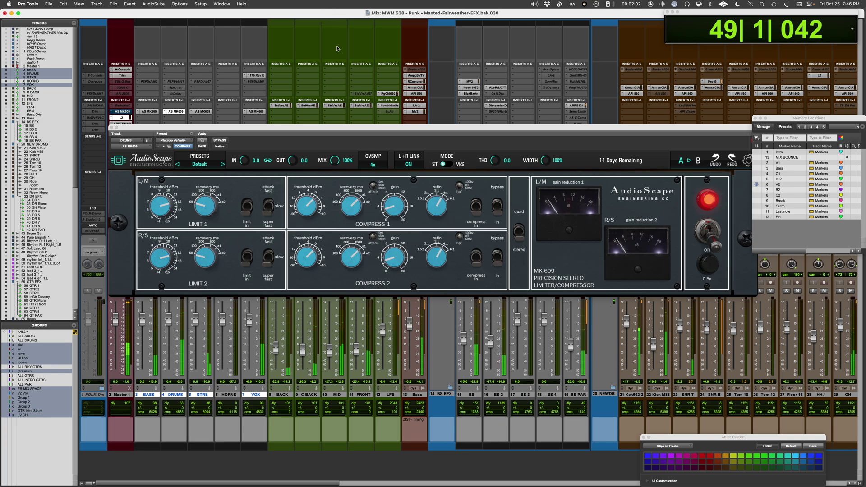
super+click(148, 111)
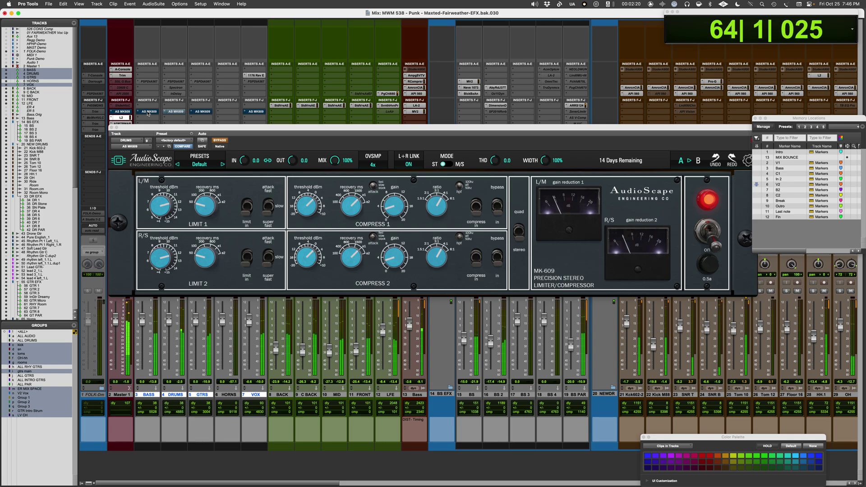
alt+shift+super+click(147, 113)
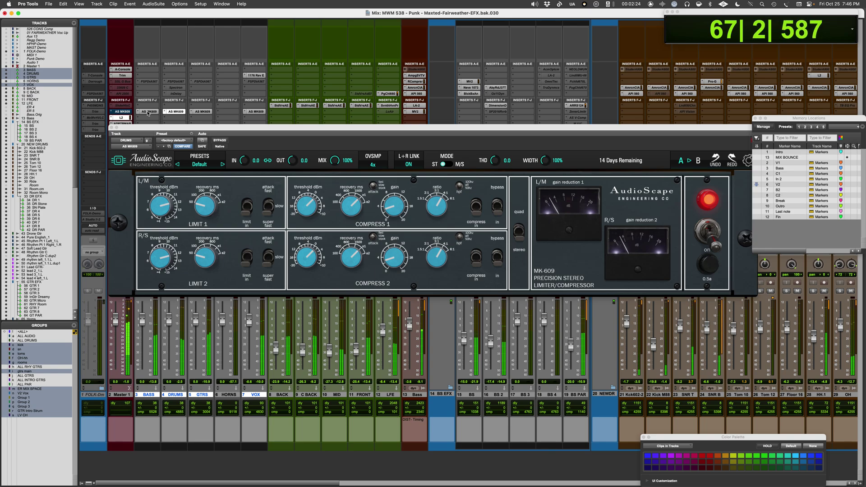
alt+shift+super+click(147, 113)
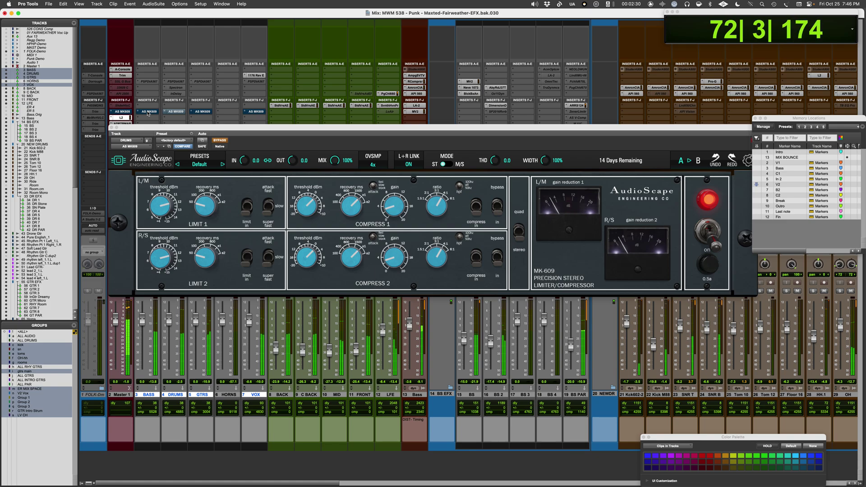
alt+shift+super+click(148, 113)
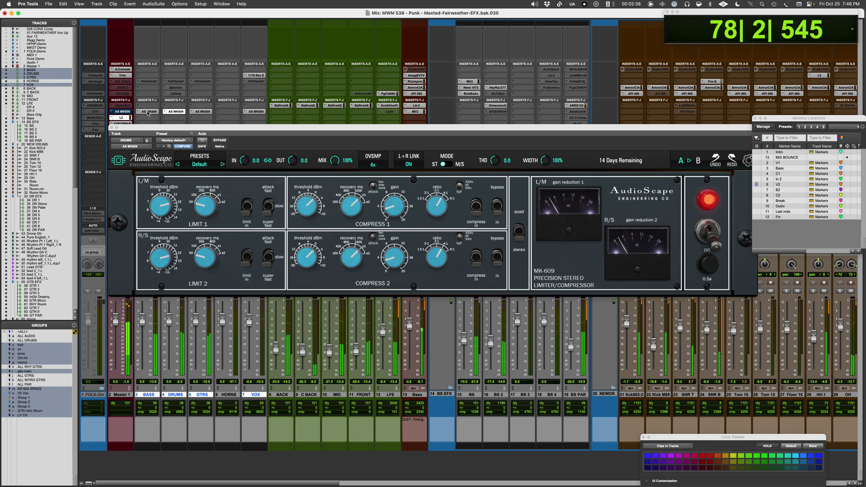
super+click(148, 112)
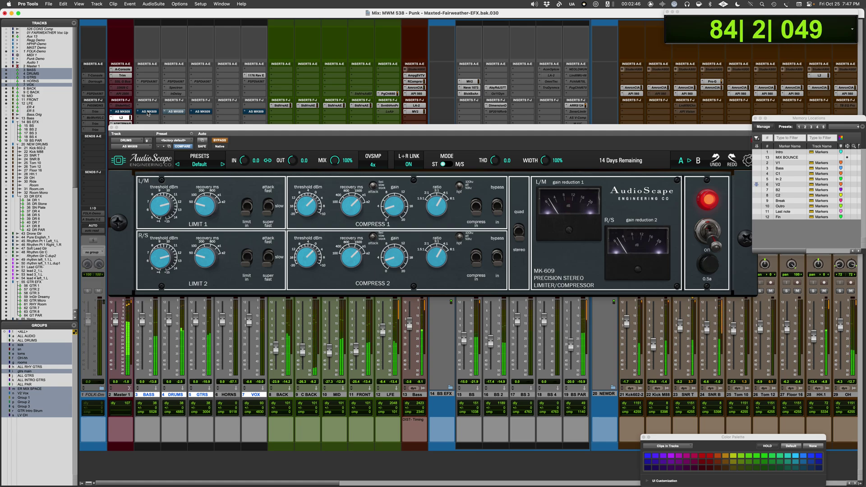
key(space)
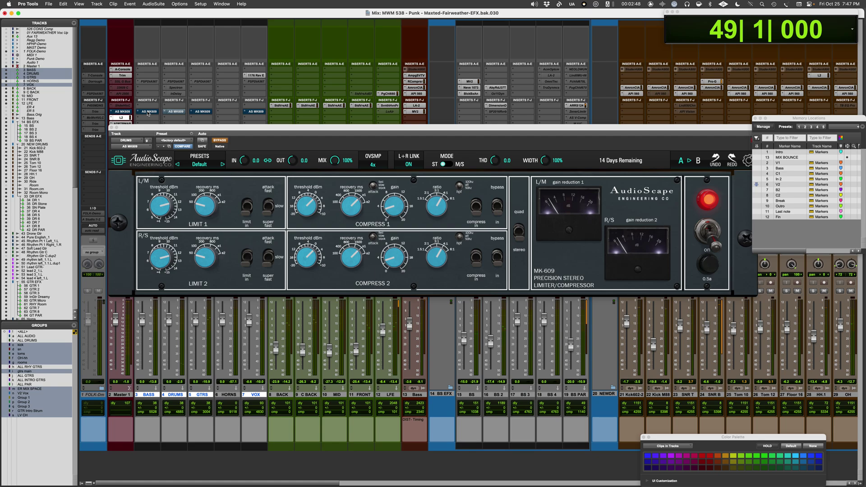
alt+shift+super+click(147, 114)
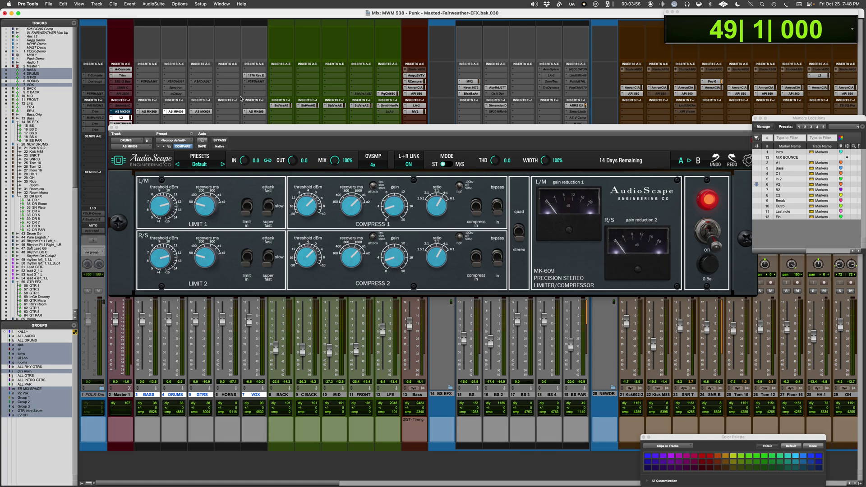
- Open the AS MK609 on Master 1, try and reset its input gain, and inspect the oversampling choices and L+R link
click(123, 112)
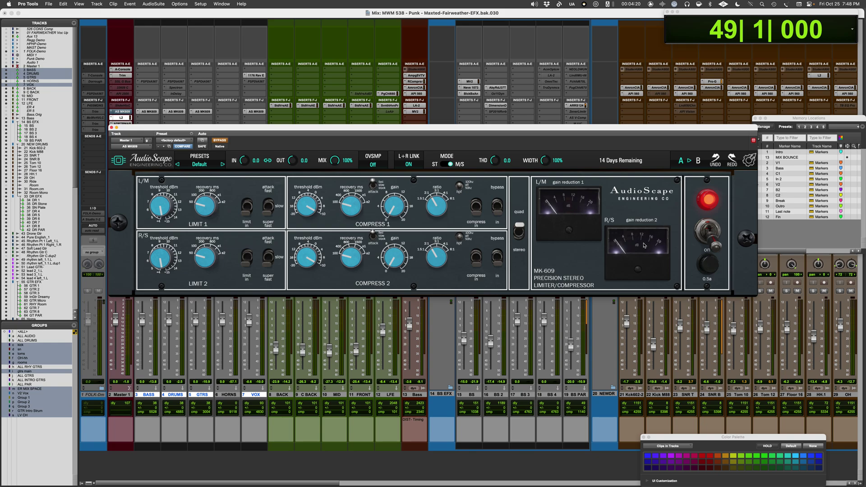
drag(243, 161, 271, 157)
alt+click(248, 163)
click(373, 165)
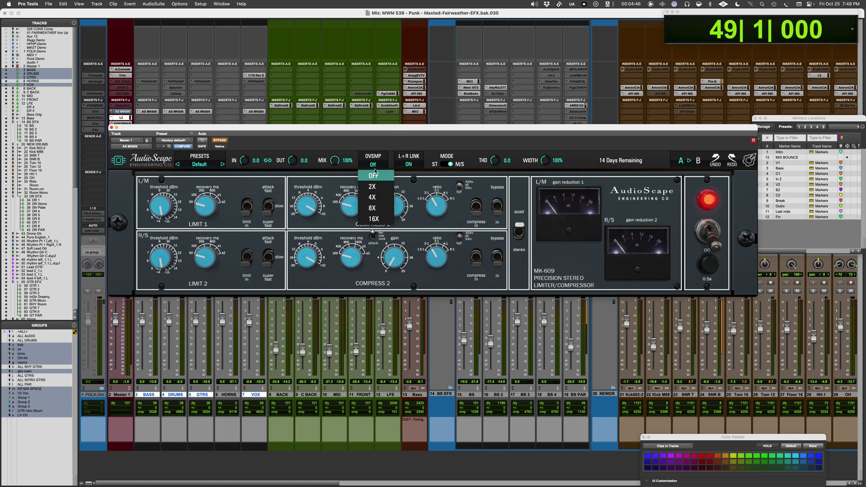
click(409, 165)
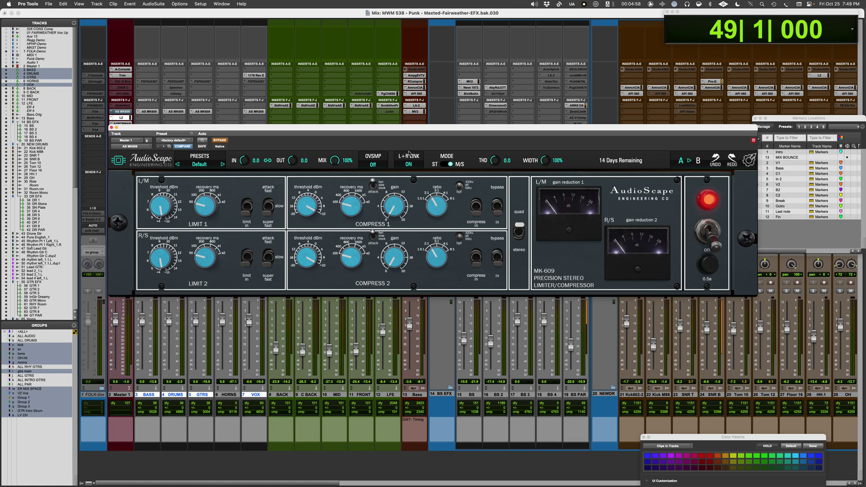
- Try the ST/M/S mode and toggle the limit-in and compress-in switches of the Master 1 compressor
click(446, 165)
click(247, 208)
click(247, 208)
drag(497, 188, 495, 228)
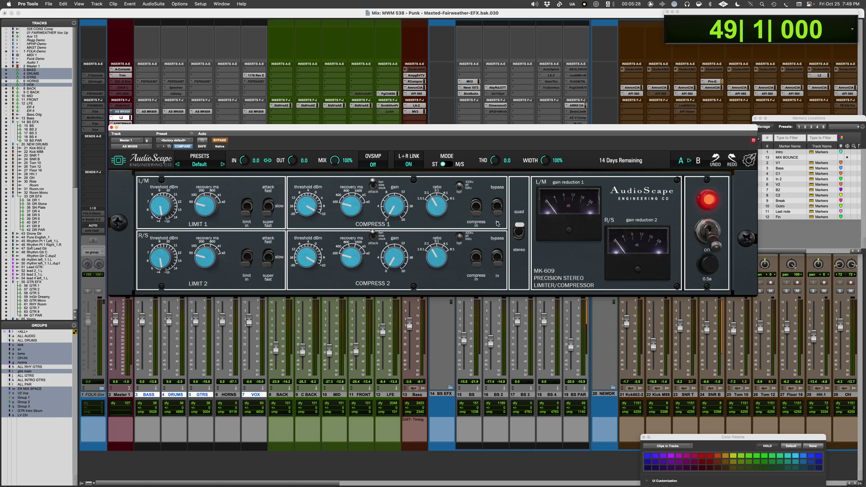
click(475, 206)
click(474, 206)
click(476, 202)
click(475, 203)
click(477, 226)
- Set the Master 1 limiter's attack to slow and try the compressor section's attack switch
click(272, 211)
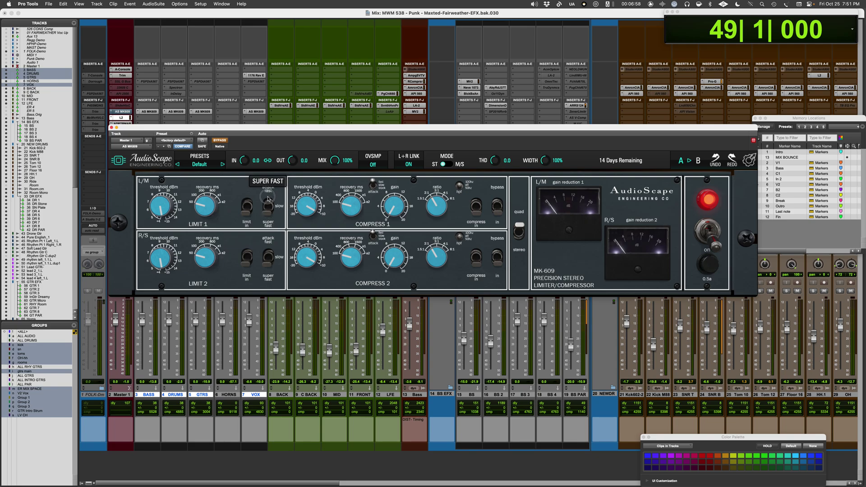
click(267, 197)
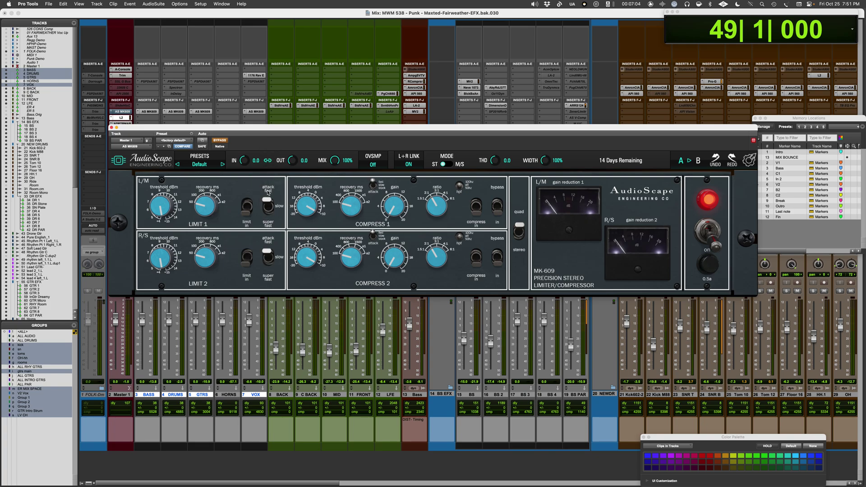
click(270, 208)
click(373, 186)
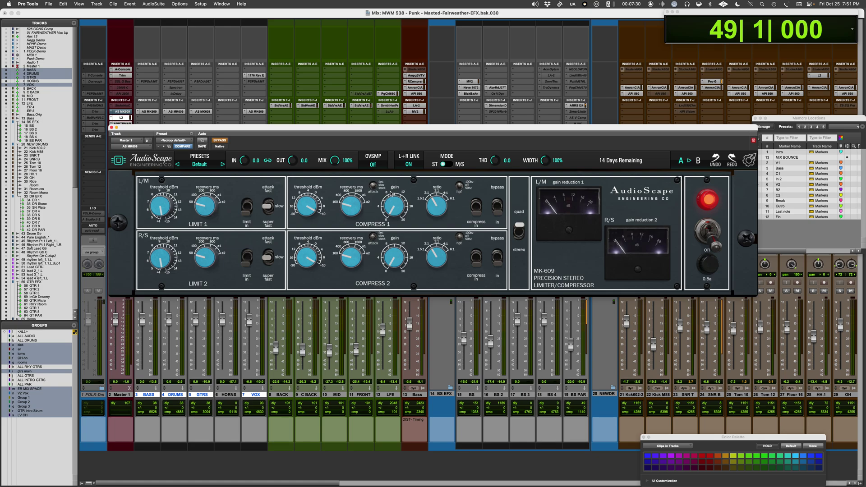
click(372, 193)
- Try the high-pass filter and bypass switches on the Master 1 compressor and cycle its power off and on
mouse_move(388, 206)
drag(460, 186, 458, 208)
click(498, 205)
drag(497, 207, 496, 251)
click(717, 244)
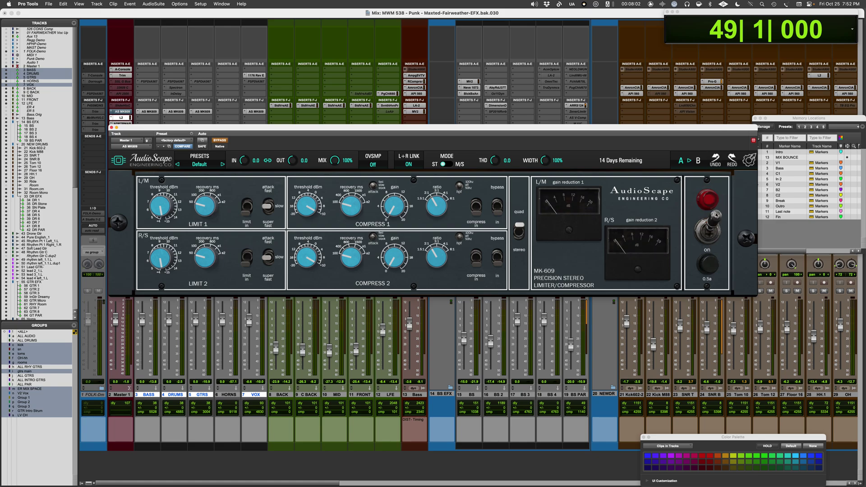
click(706, 278)
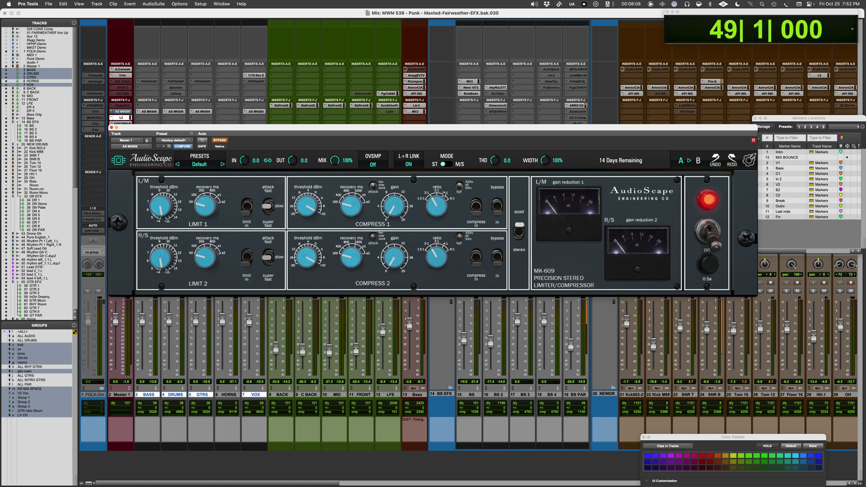
- Try the quad/stereo switch and the ST/M/S mode on the Master 1 compressor
click(520, 222)
click(519, 225)
click(519, 224)
click(458, 164)
- Make the Master 1 AS MK609 inactive and open the AS MK609 on the DRUMS track, clear of the track controls
ctrl+super+click(122, 112)
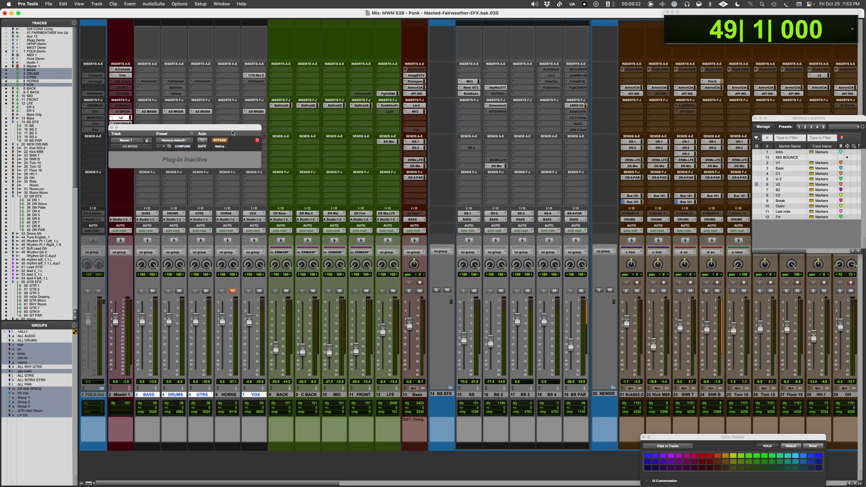
click(180, 112)
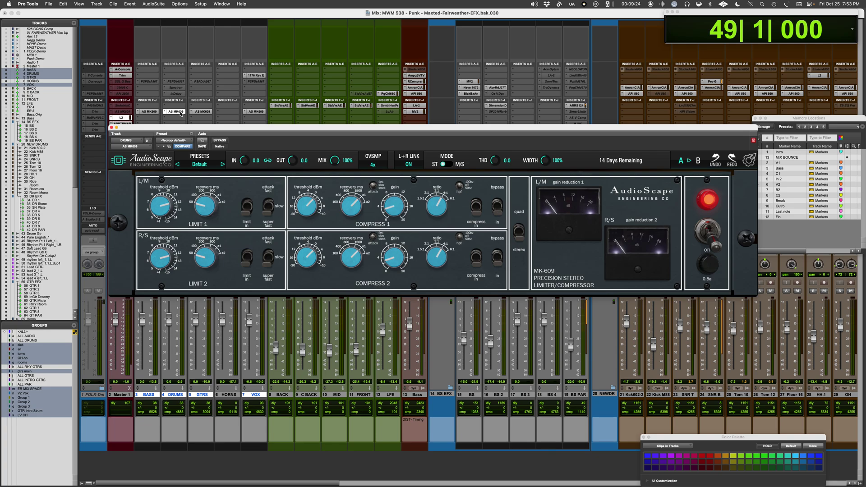
drag(262, 128, 370, 93)
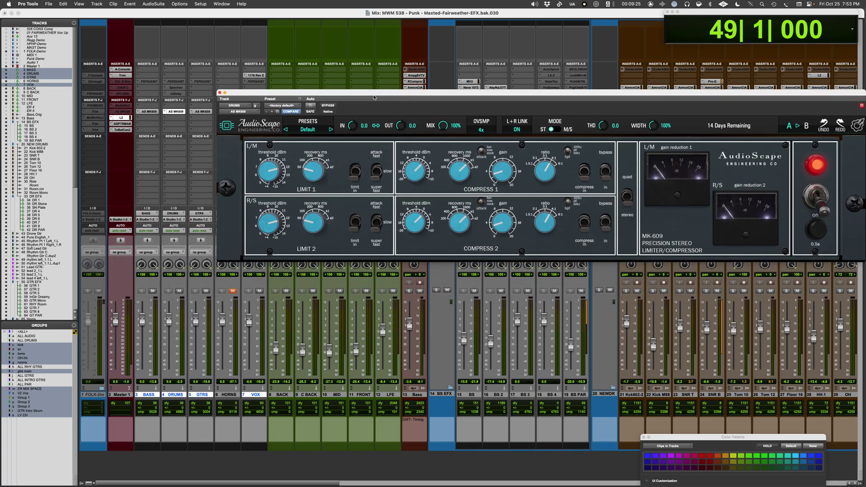
- Mute the VOX, GTRS and BASS tracks and reposition the DRUMS compressor window so all its controls are accessible
click(260, 291)
click(205, 291)
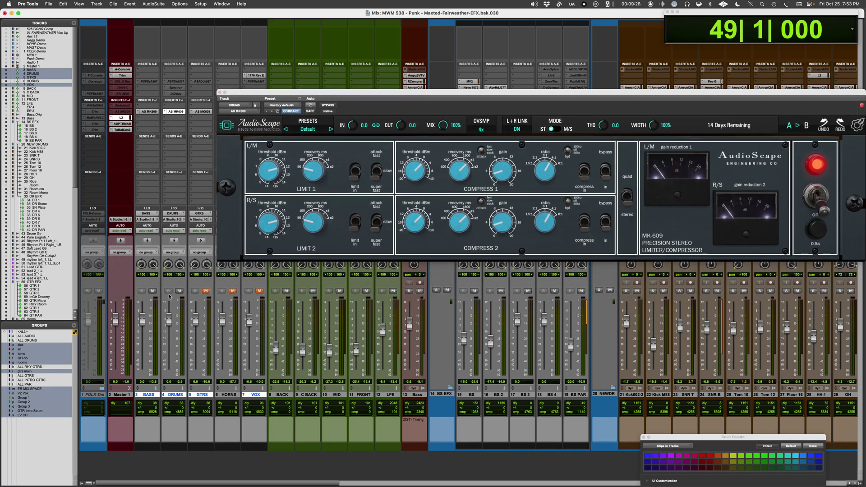
click(153, 291)
drag(337, 94, 312, 108)
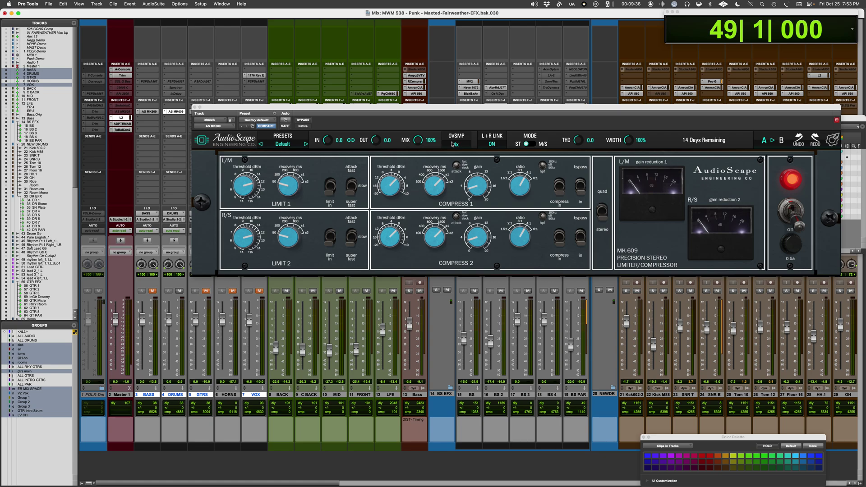
drag(479, 108, 426, 106)
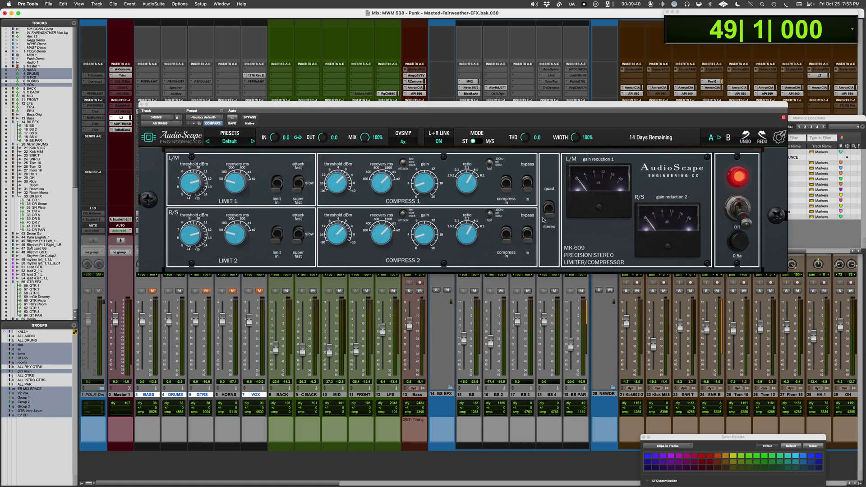
- Switch out both compressor sections of the DRUMS AS MK609 and audition the uncompressed drums from bar 49
click(506, 182)
click(505, 233)
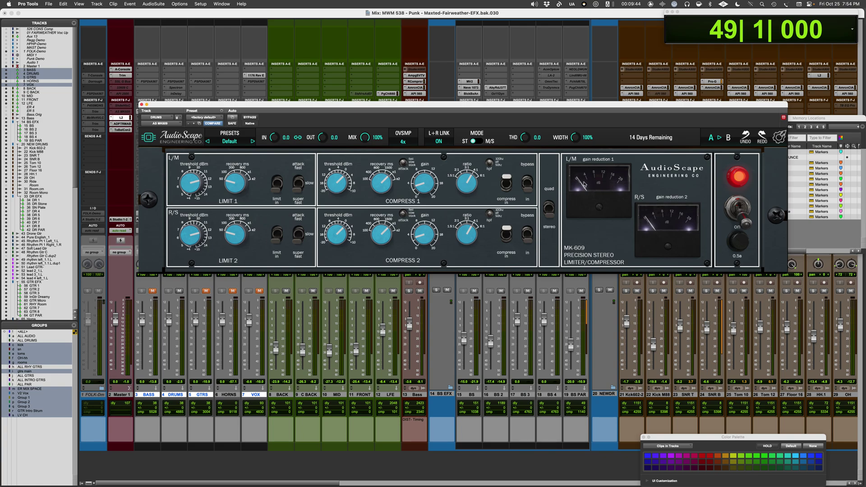
key(space)
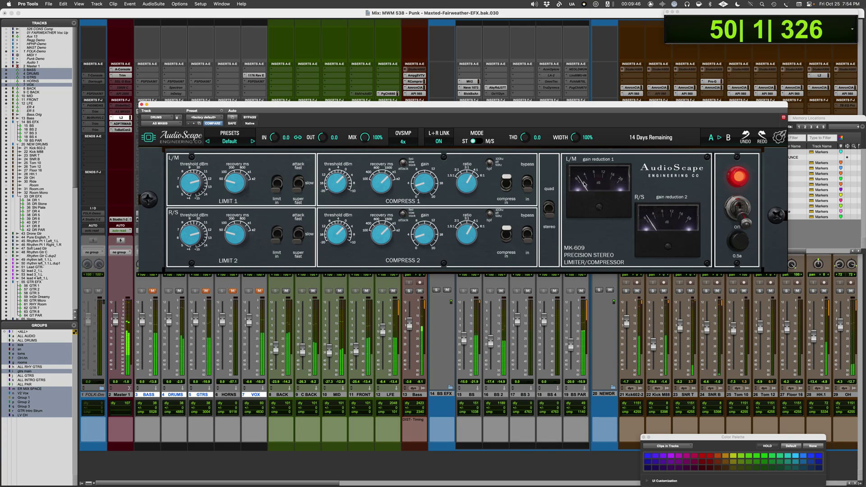
click(277, 182)
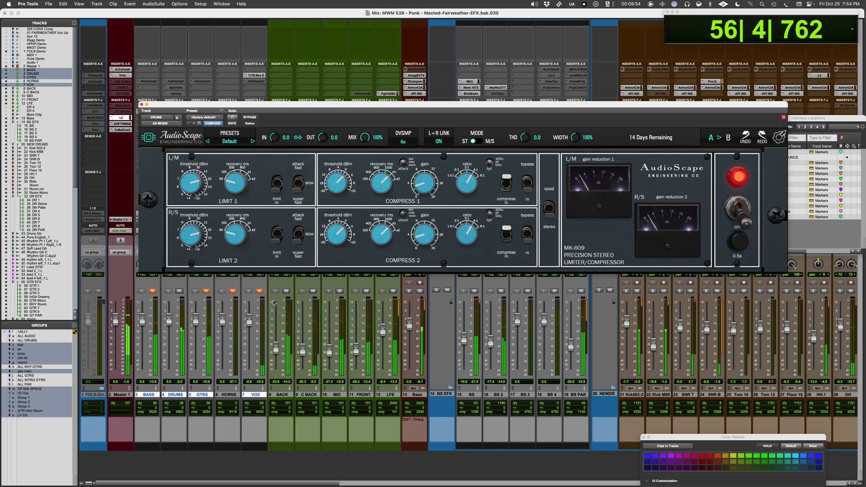
key(space)
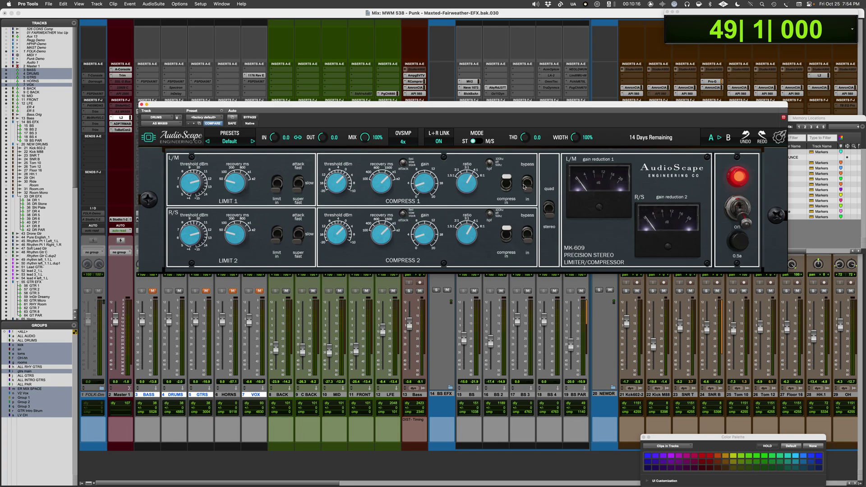
- Switch both DRUMS compressor sections back in and compare them off and on during playback
click(507, 181)
click(507, 232)
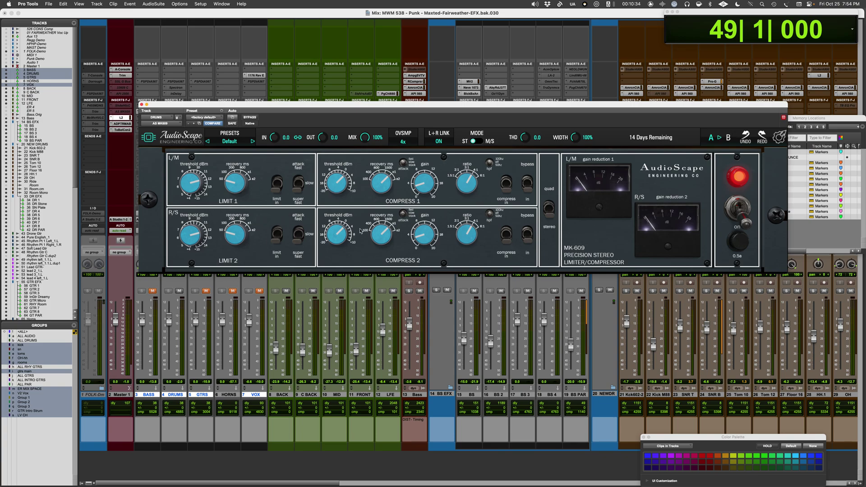
key(space)
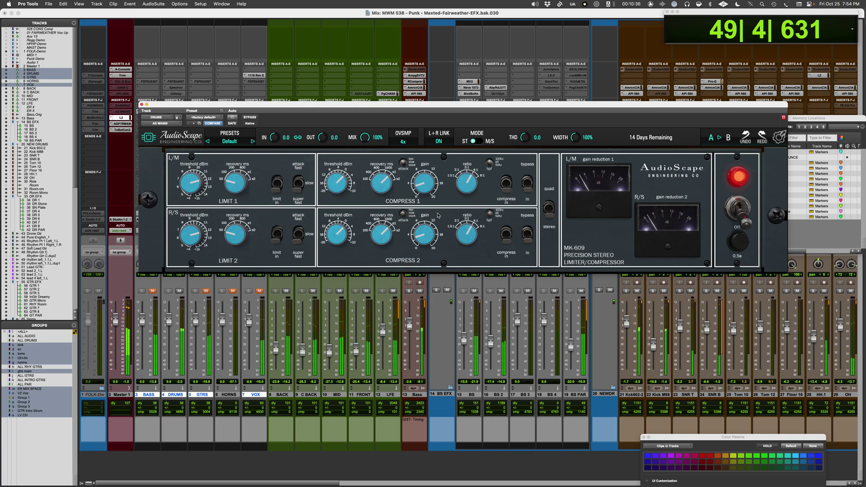
click(506, 182)
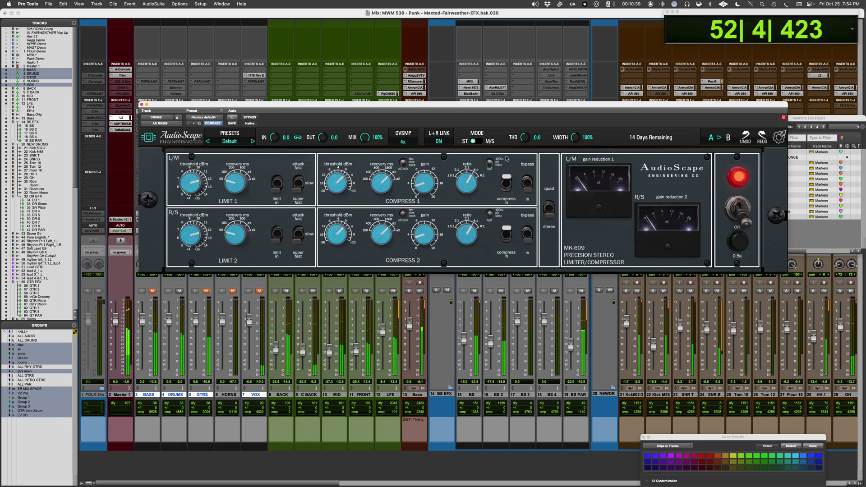
click(506, 181)
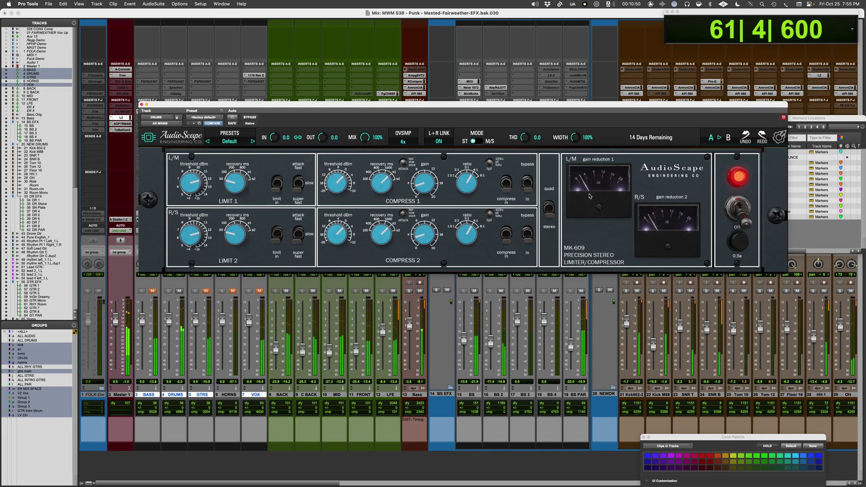
key(space)
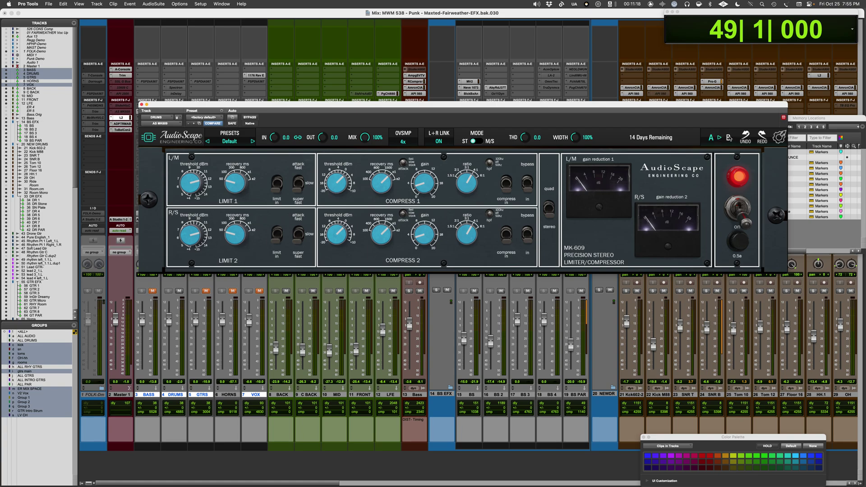
- Lower the compressor ratio and turn down its threshold knob in setting B of the DRUMS unit, comparing against setting A during playback
drag(475, 185, 458, 228)
key(space)
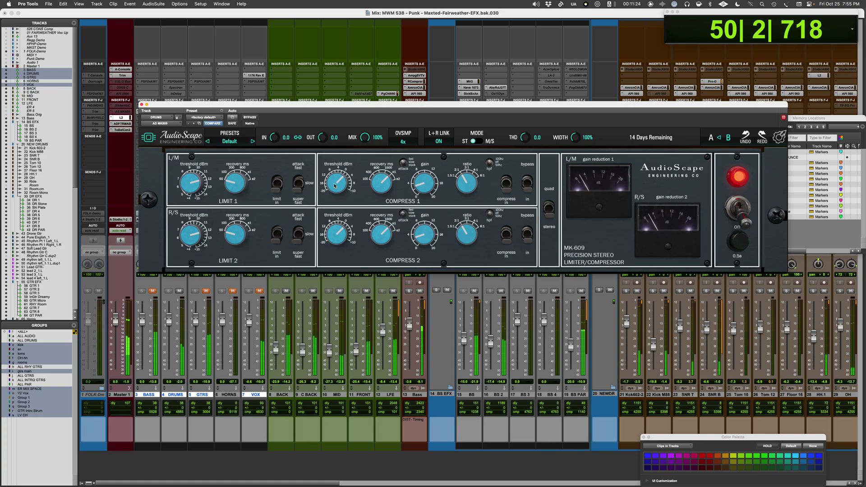
drag(332, 188, 331, 193)
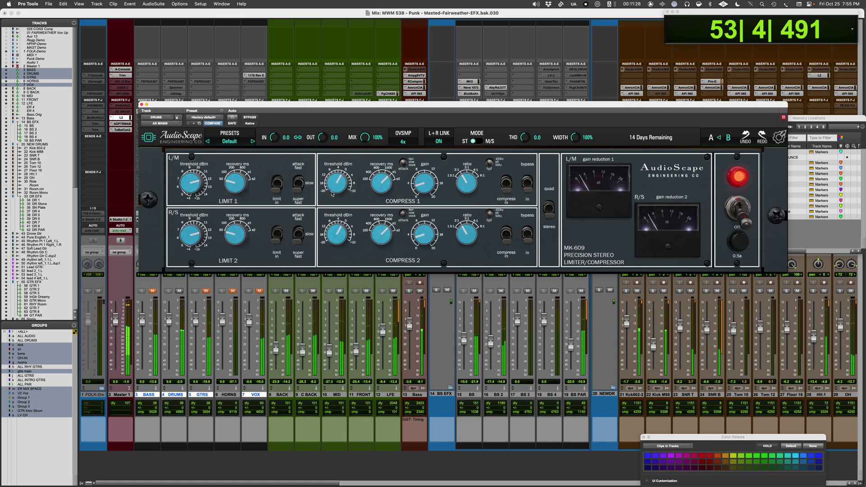
click(710, 137)
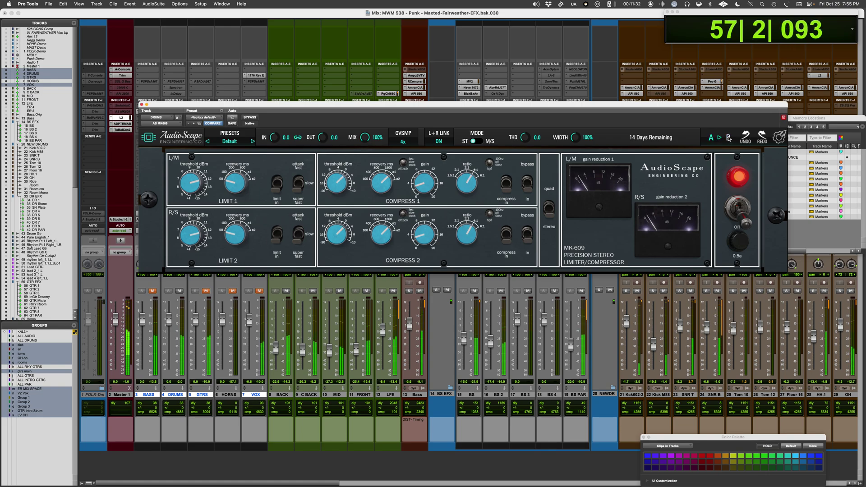
- Compare settings A and B of the DRUMS unit during playback from bar 49, finishing on setting A
click(728, 138)
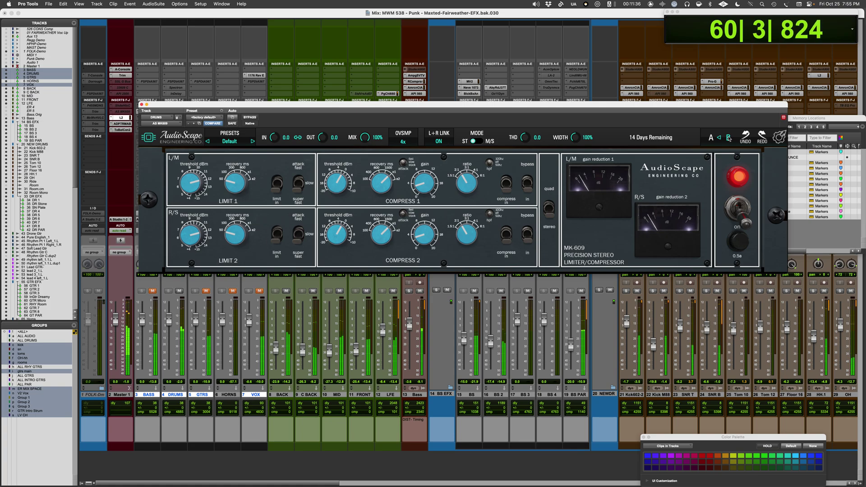
key(space)
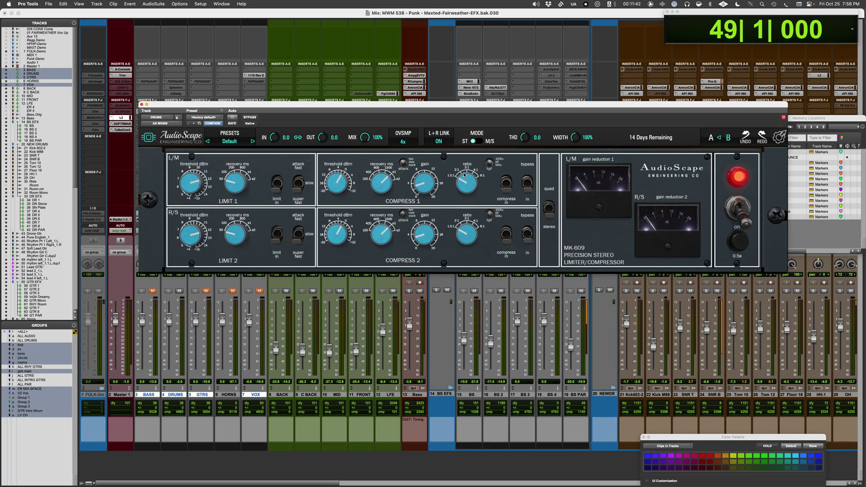
key(space)
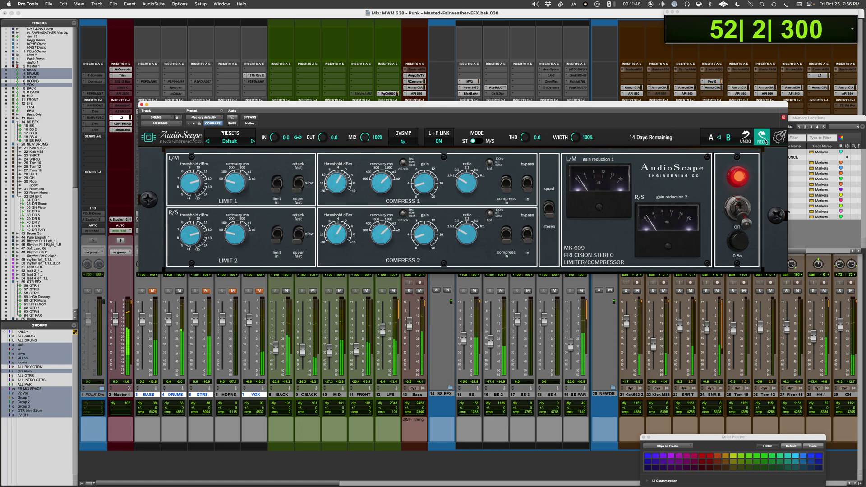
click(728, 139)
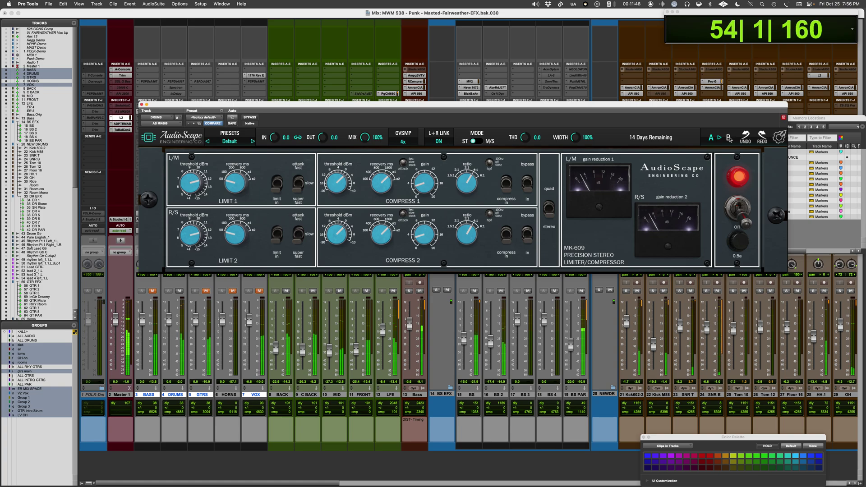
click(728, 139)
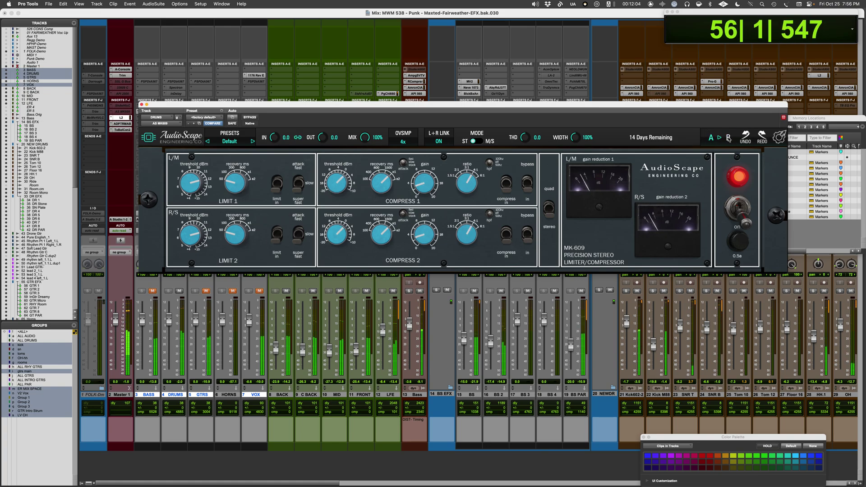
click(728, 138)
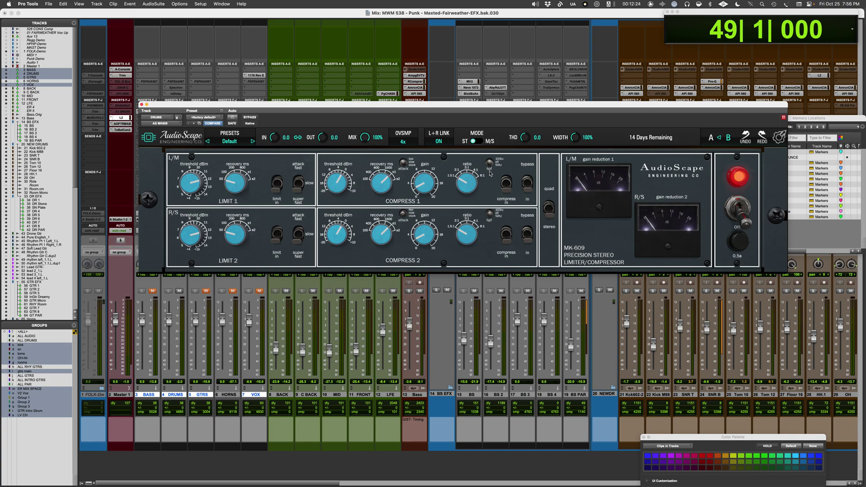
click(711, 139)
- Open the AS MK609 on the BASS track, then unmute BASS and mute DRUMS
drag(263, 105, 303, 93)
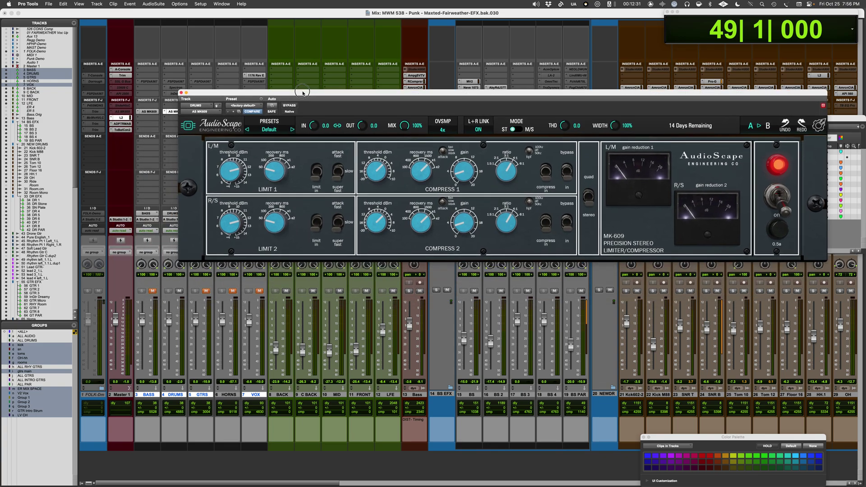
click(147, 112)
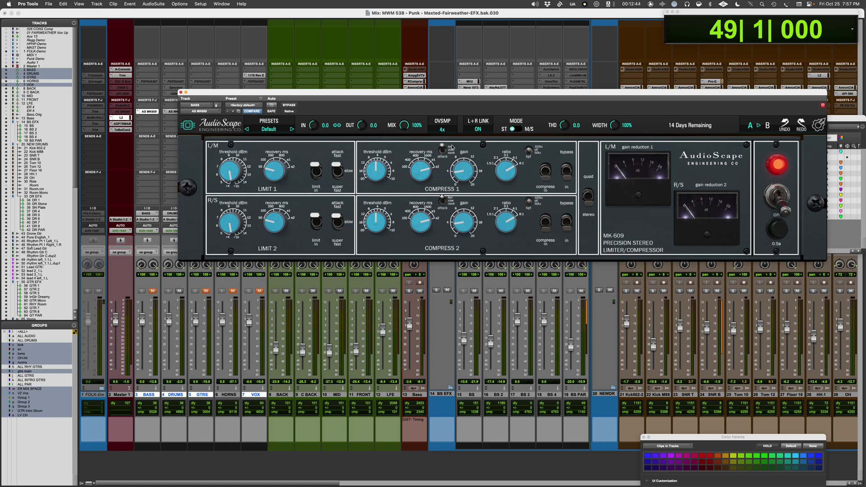
click(153, 292)
click(178, 292)
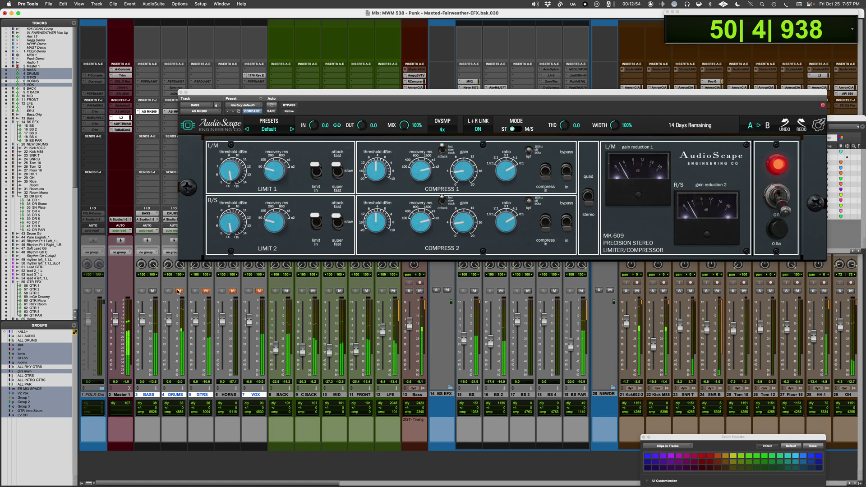
- Compare the BASS track bypassed and processed during playback, leaving the unit active and stopping the transport
click(289, 105)
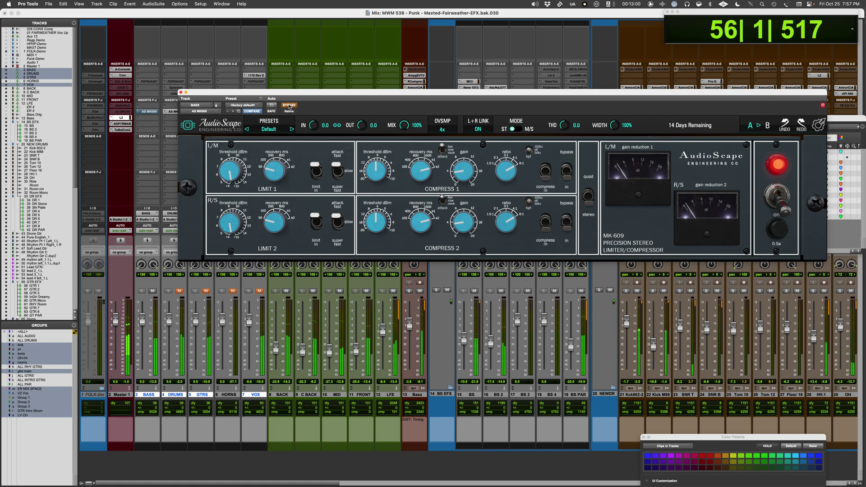
click(289, 106)
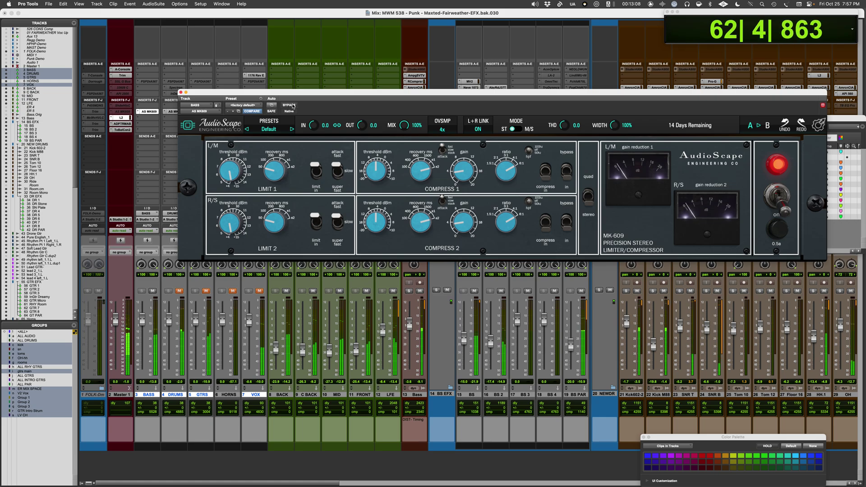
click(289, 105)
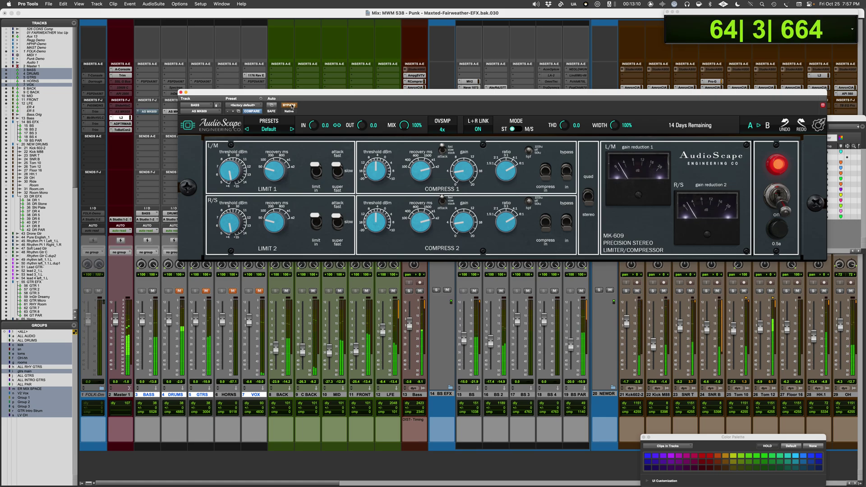
click(292, 106)
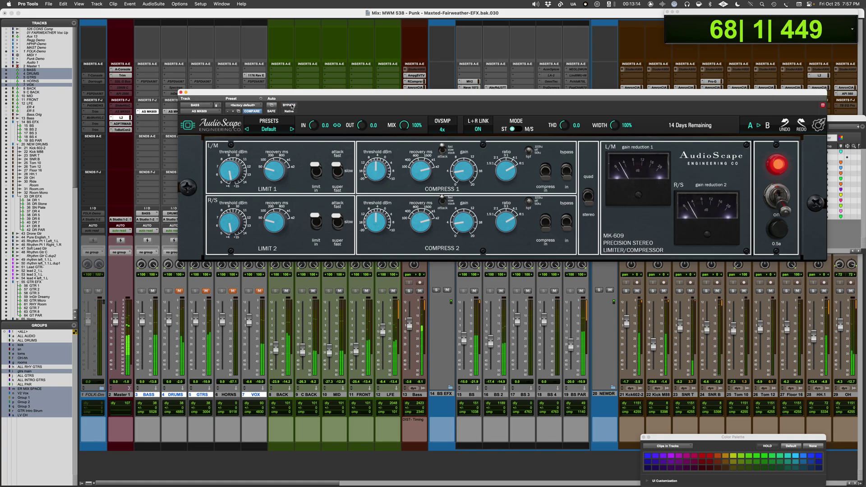
key(space)
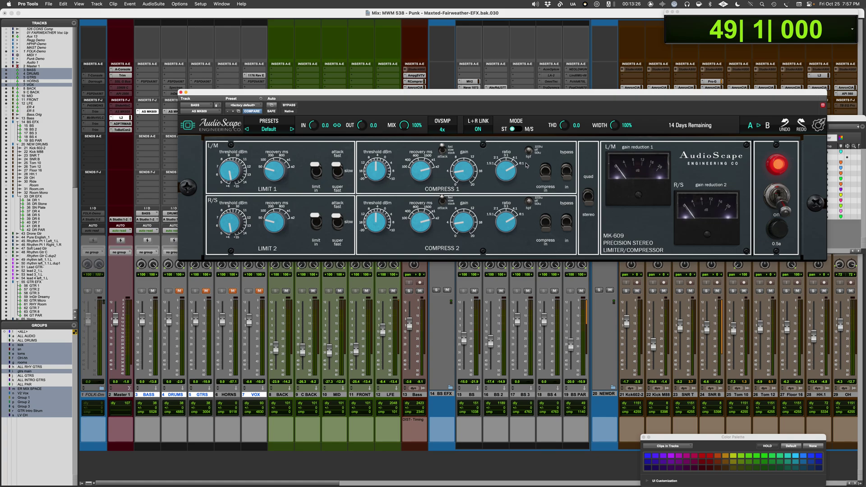
- Mute BASS, unmute GTRS and open the AS MK609 on the GTRS track with its window moved lower
click(182, 292)
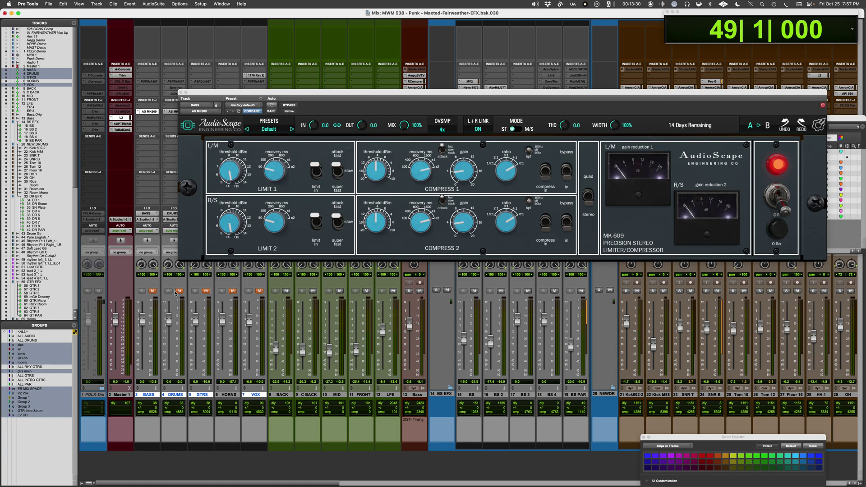
click(202, 293)
drag(267, 95, 200, 143)
click(203, 111)
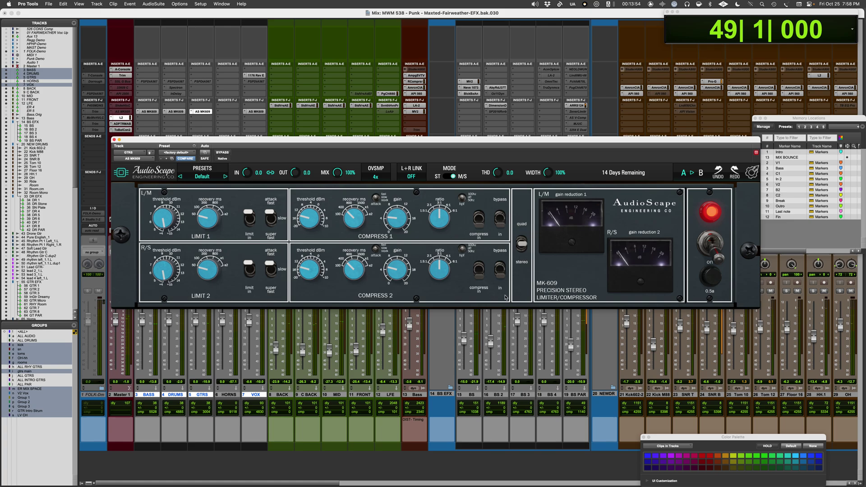
- Briefly audition the guitars from bar 49, then set the GTRS unit's quad/stereo switch to stereo in setting A
key(space)
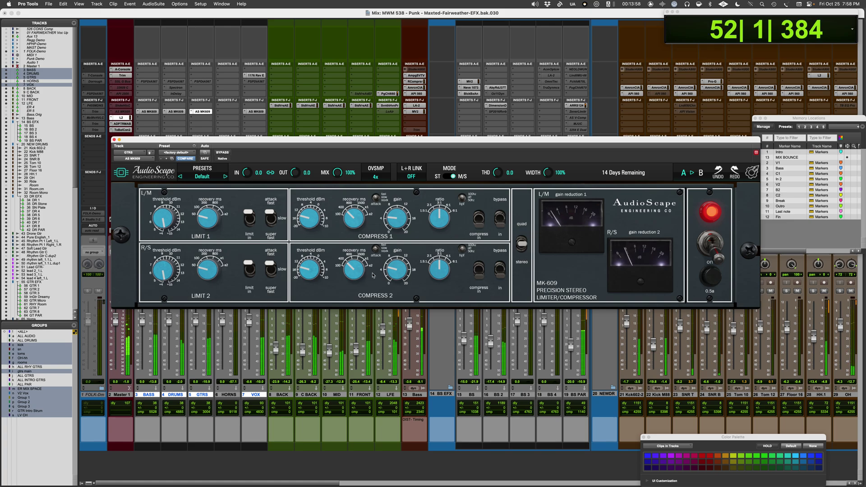
key(space)
click(522, 246)
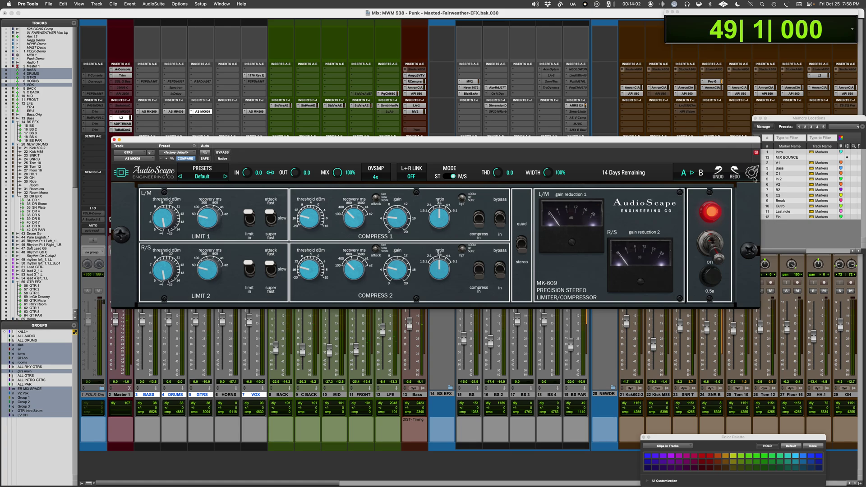
- In setting B of the GTRS unit, switch to quad and turn up the Compress 2 threshold slightly during playback
click(701, 172)
key(space)
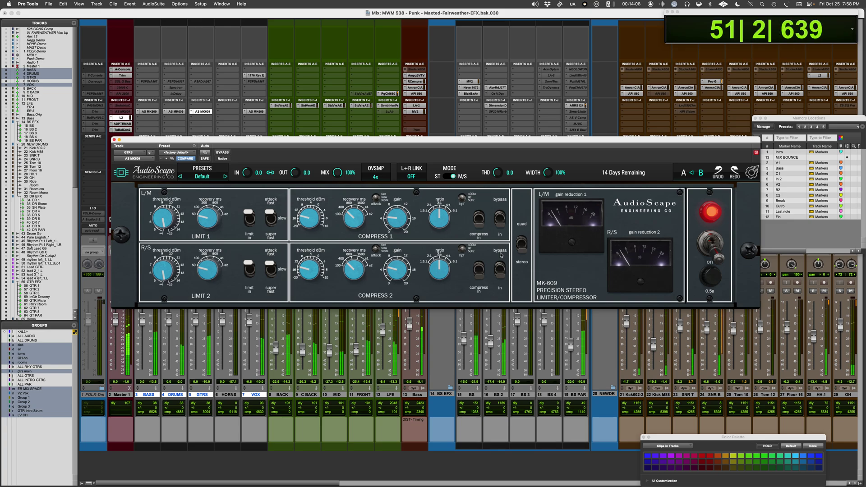
click(521, 244)
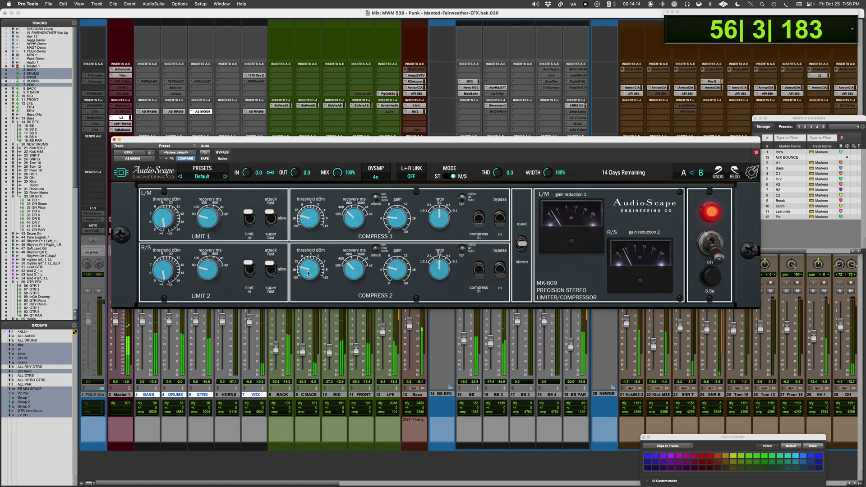
drag(307, 274, 305, 265)
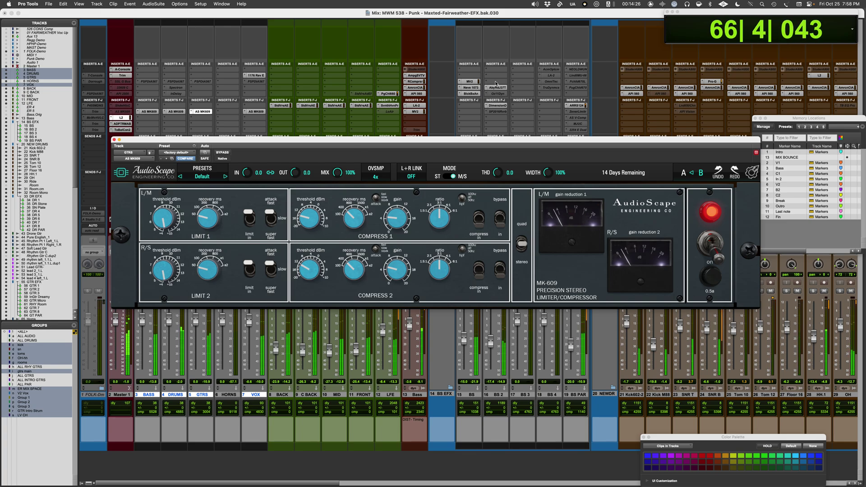
- Compare settings A and B of the GTRS unit over two playback passes, ending on setting B
click(683, 173)
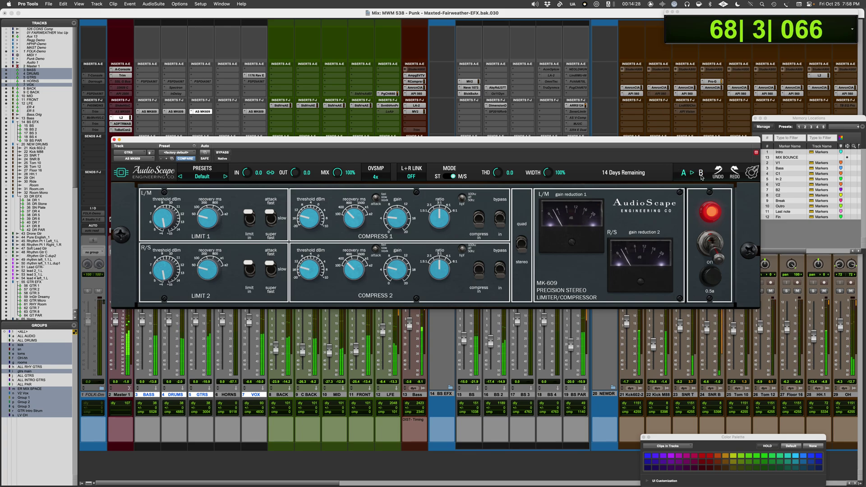
click(701, 174)
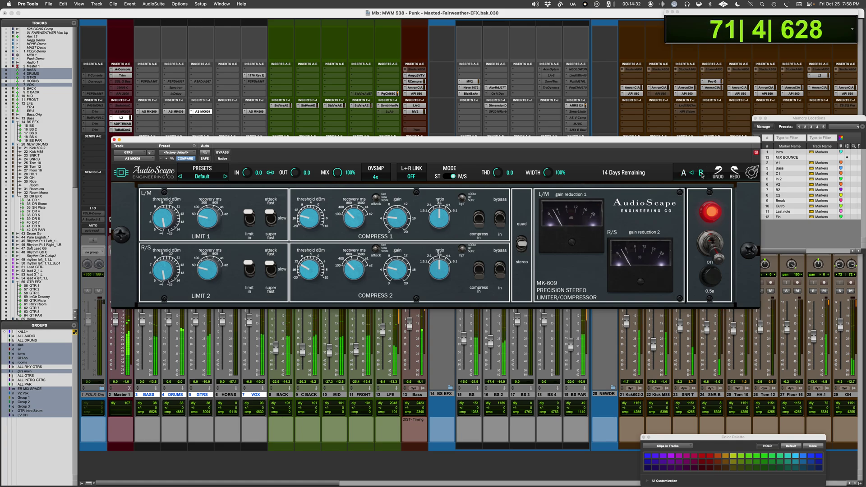
click(684, 173)
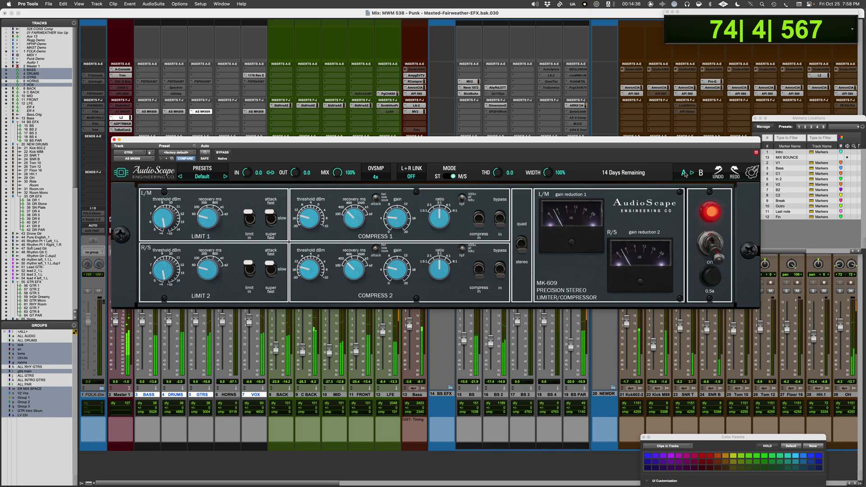
click(701, 173)
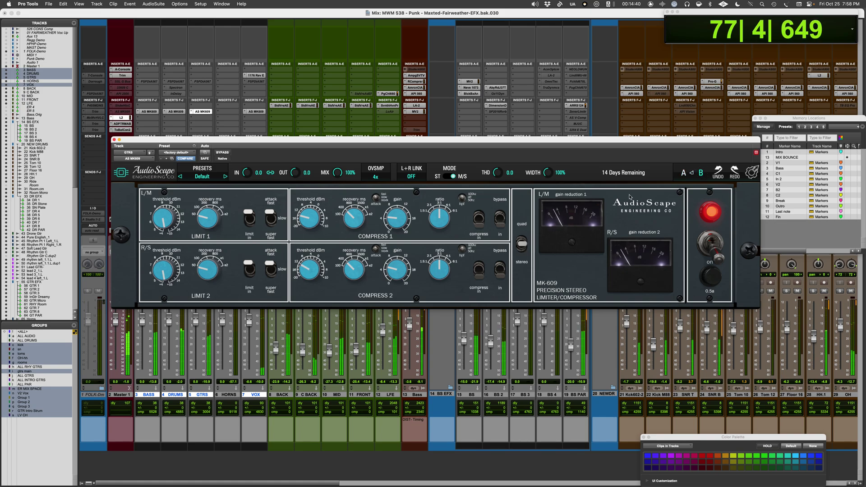
key(space)
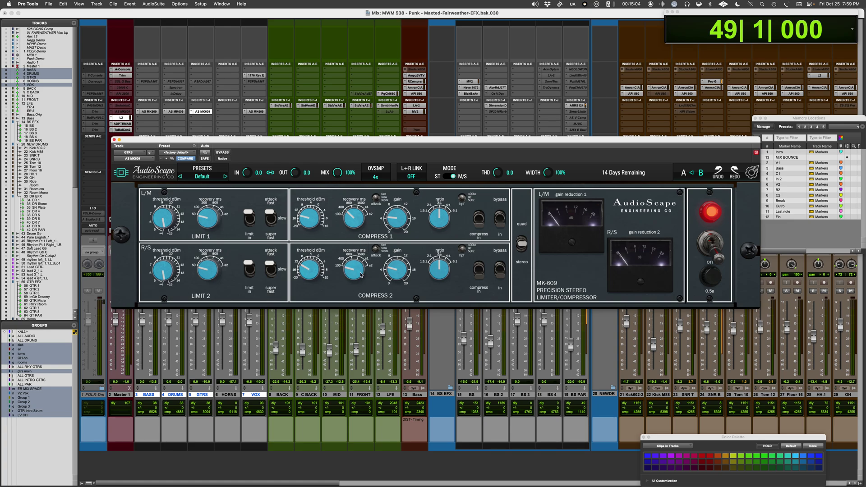
key(space)
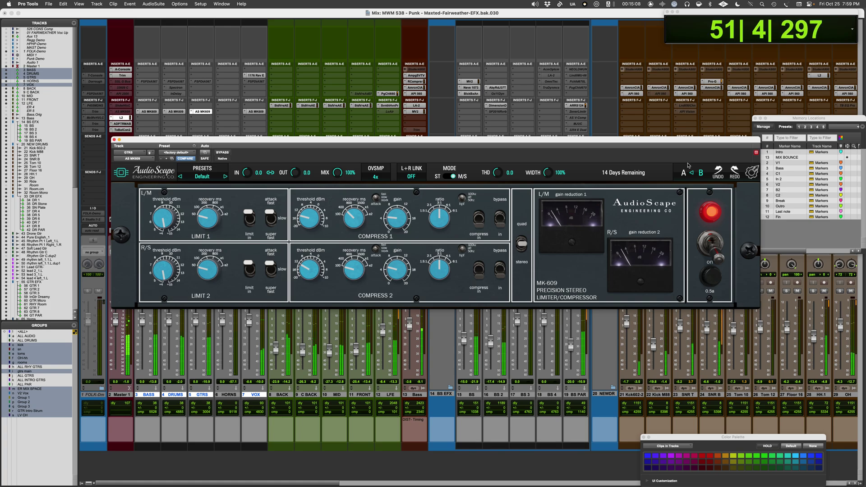
click(701, 174)
click(701, 174)
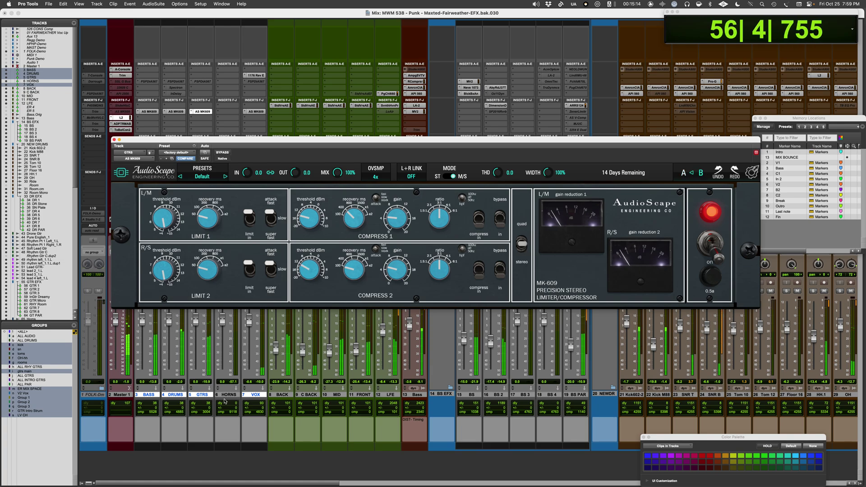
- Unmute the DRUMS and BASS tracks, moving the GTRS compressor window clear of the mute controls and back down
drag(266, 157, 303, 107)
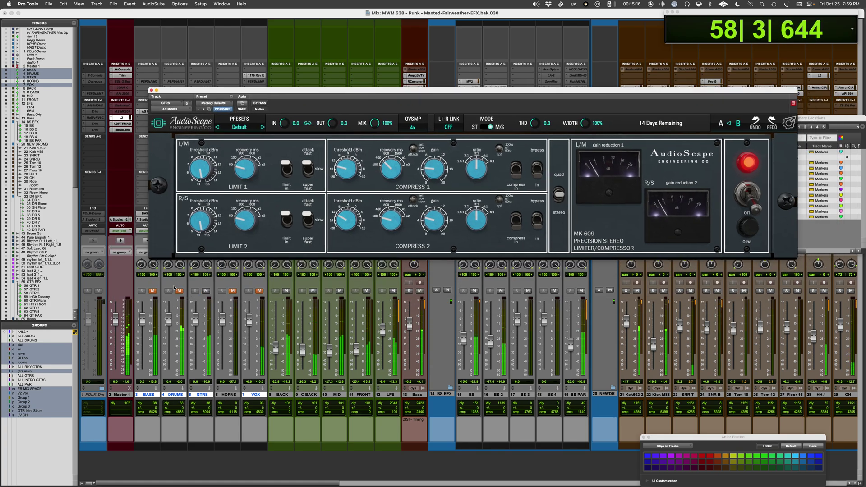
click(178, 291)
click(153, 291)
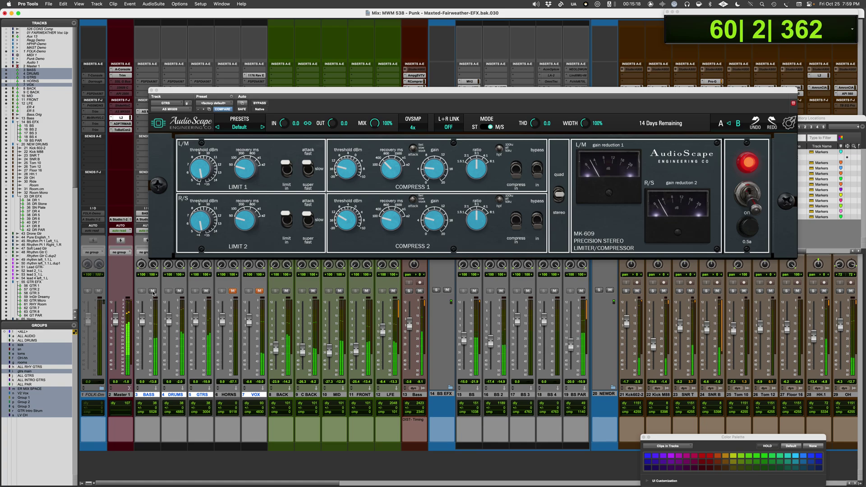
drag(604, 93, 573, 126)
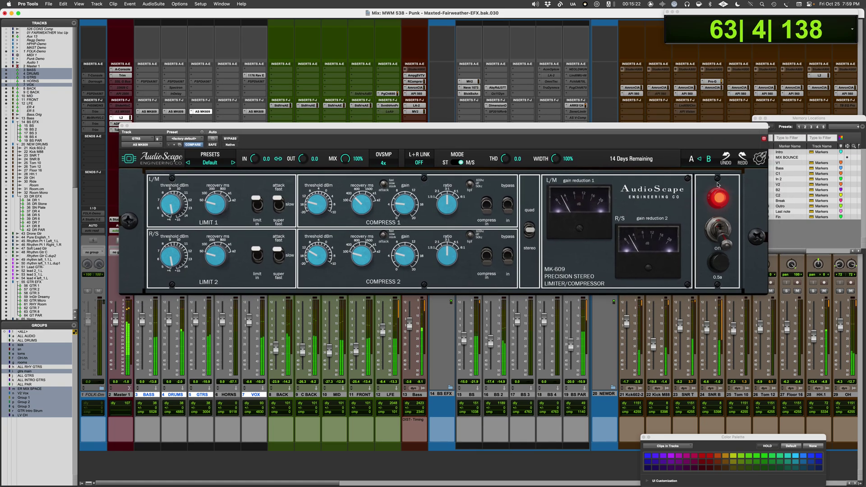
- Replay the full mix from bar 49, comparing the GTRS unit's settings A and B and its bypass, ending active on B
key(space)
key(space)
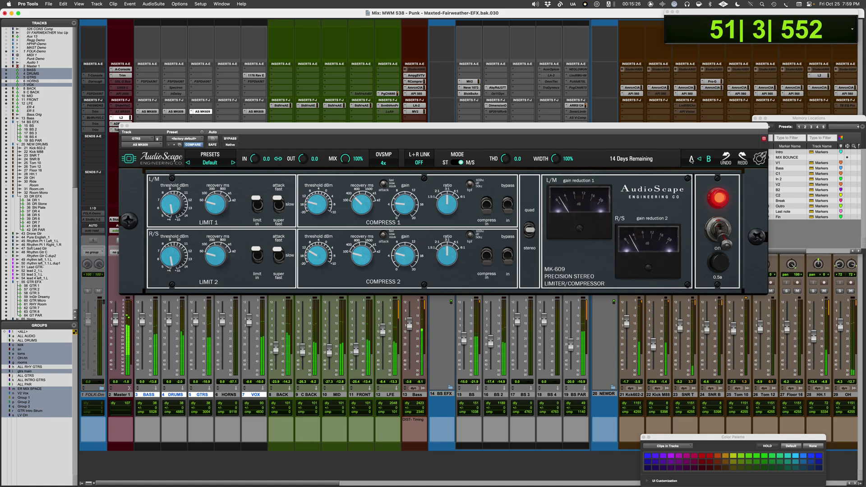
click(691, 159)
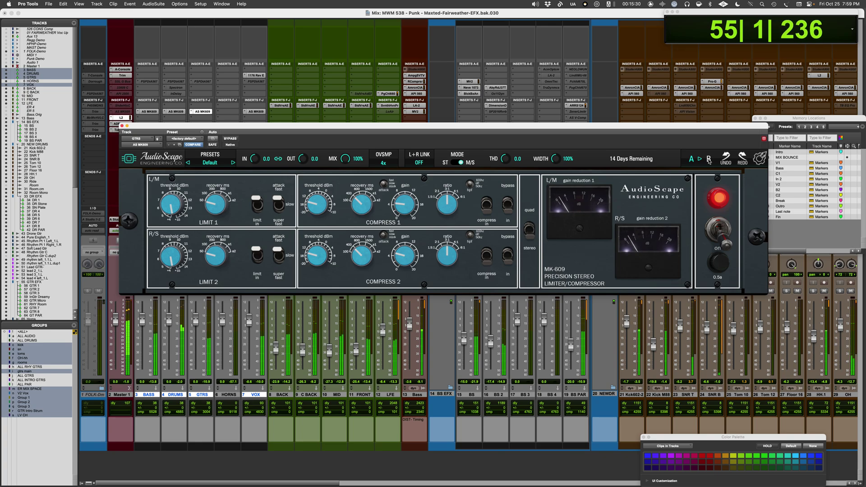
click(708, 158)
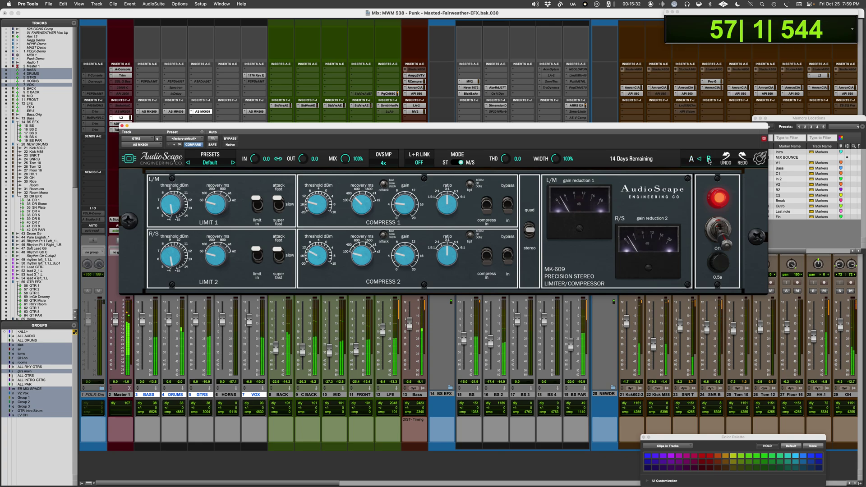
click(231, 139)
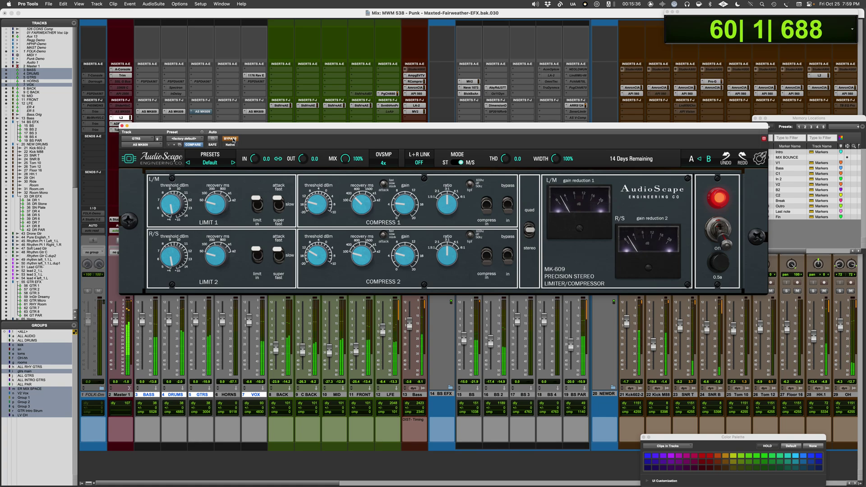
click(234, 139)
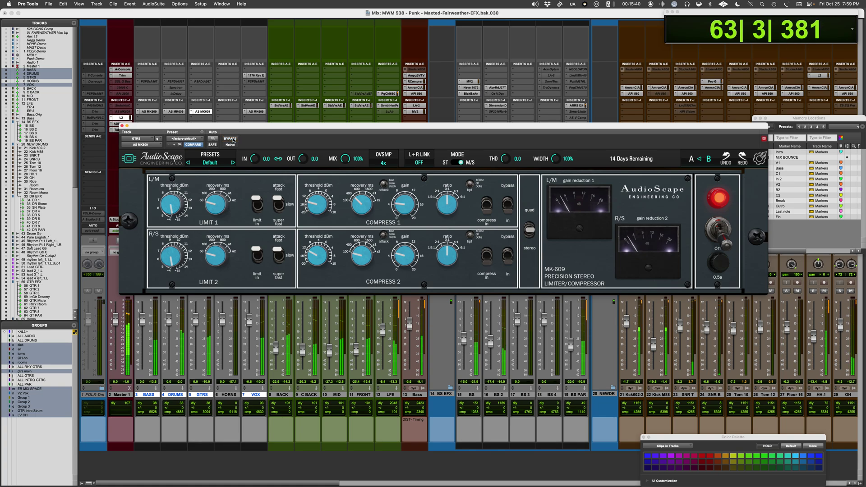
key(space)
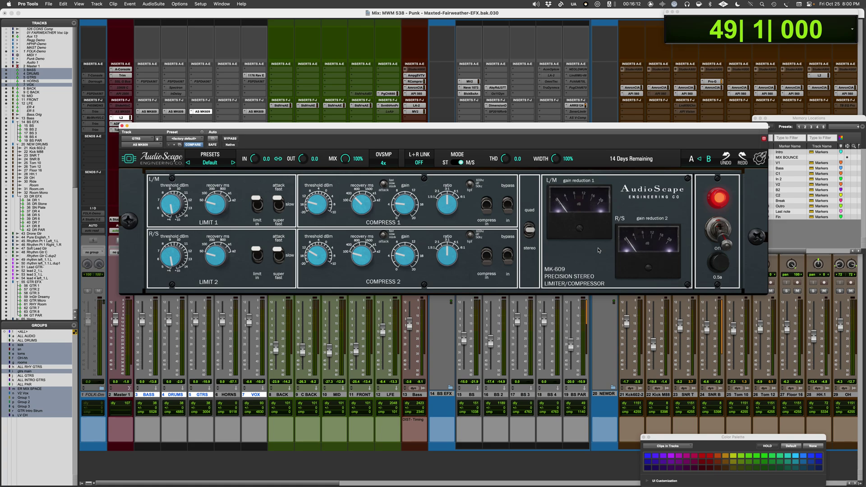
- Open the VOX track's MK-609, move its window clear of the mute controls, and isolate VOX by muting BASS, DRUMS and GTRS
click(257, 111)
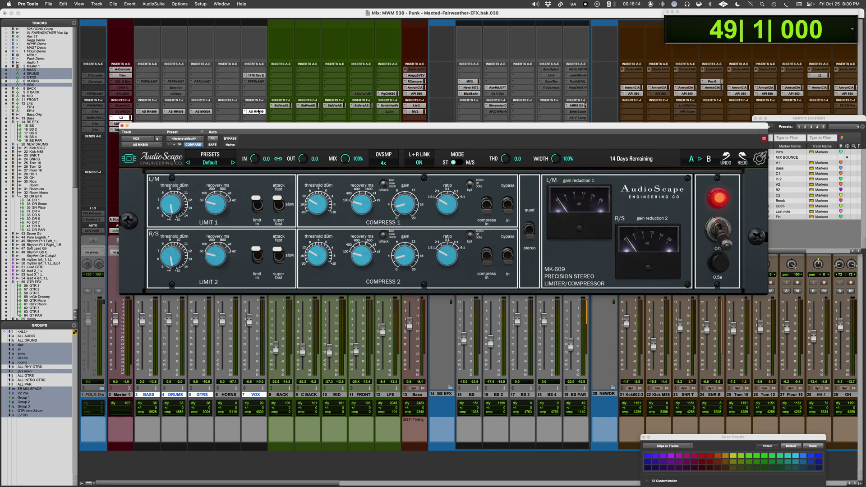
drag(498, 127, 489, 121)
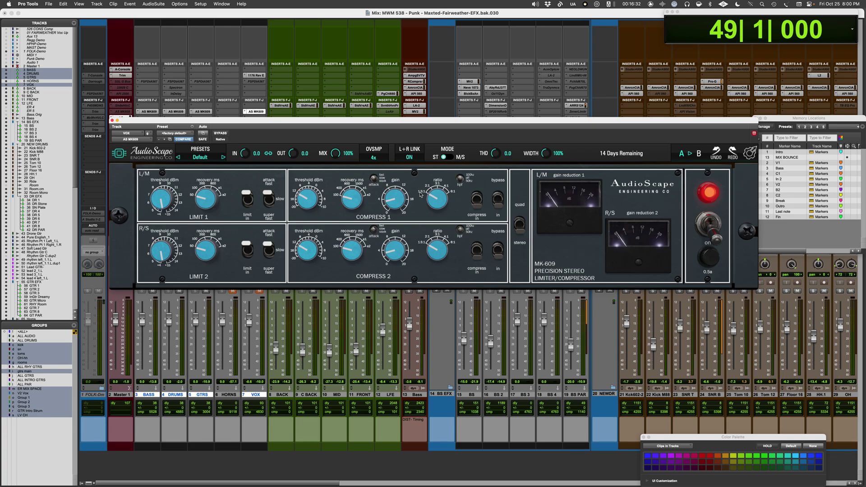
click(206, 290)
click(179, 291)
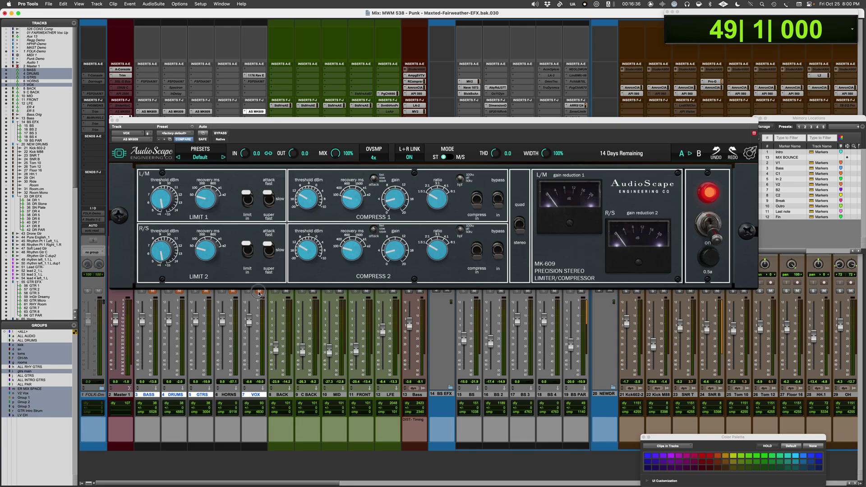
- Audition the vocals from bar 49 with the VOX unit's bypass switched on and off, ending with the unit active
key(space)
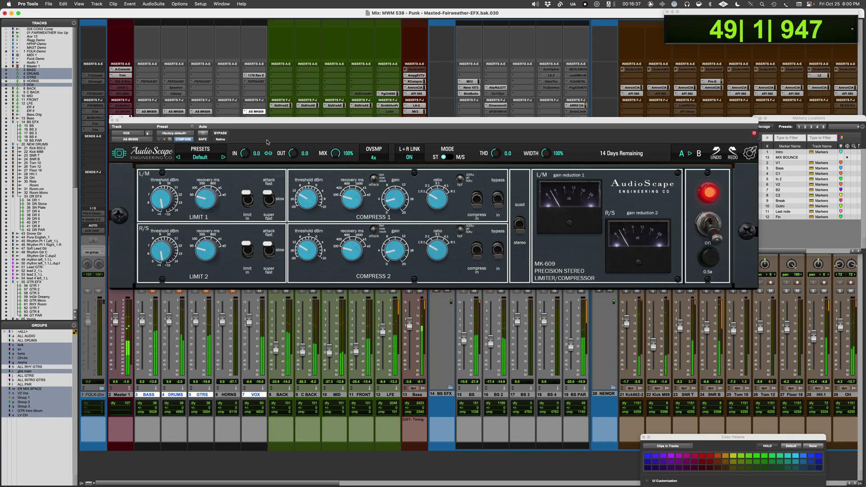
click(221, 134)
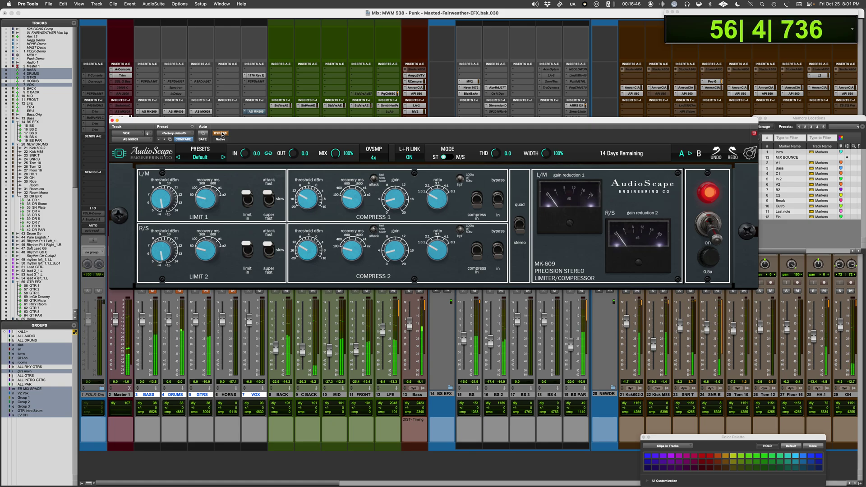
click(221, 133)
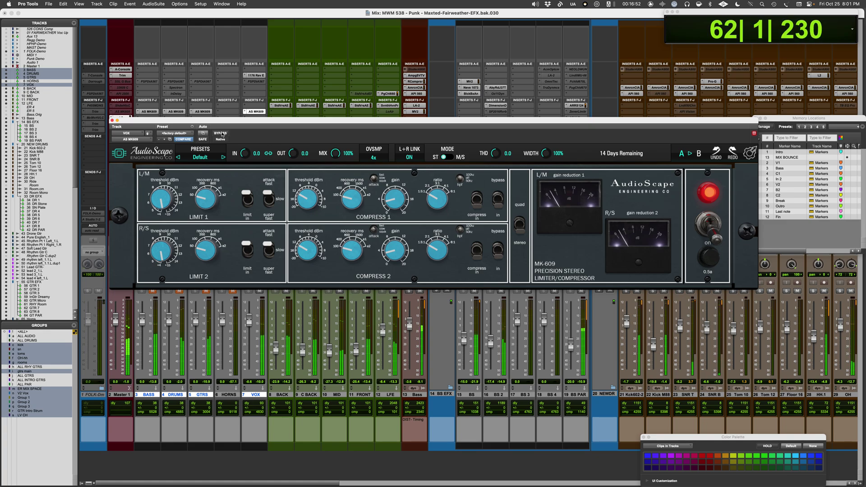
click(221, 134)
click(221, 134)
key(space)
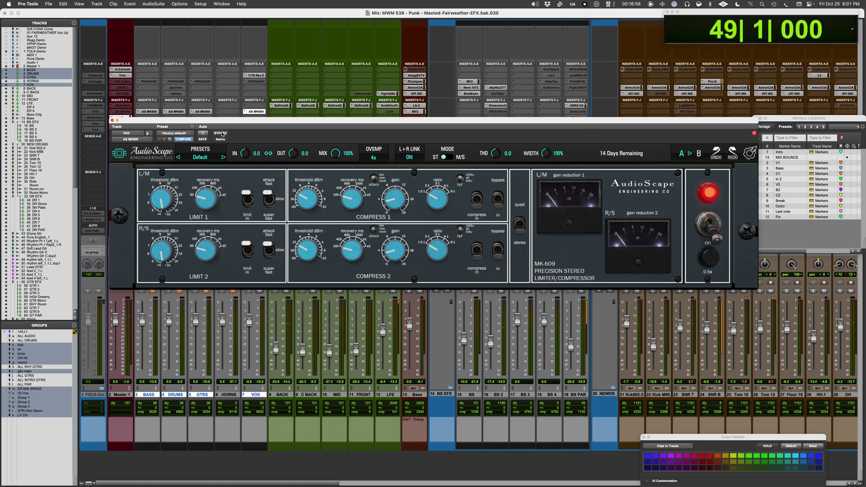
- Unmute BASS, DRUMS and GTRS and play the whole mix from bar 49
drag(154, 292, 210, 293)
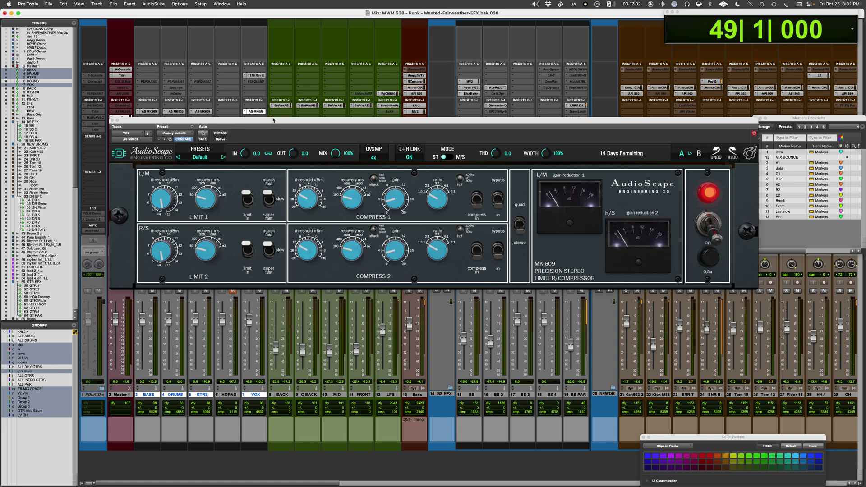
key(space)
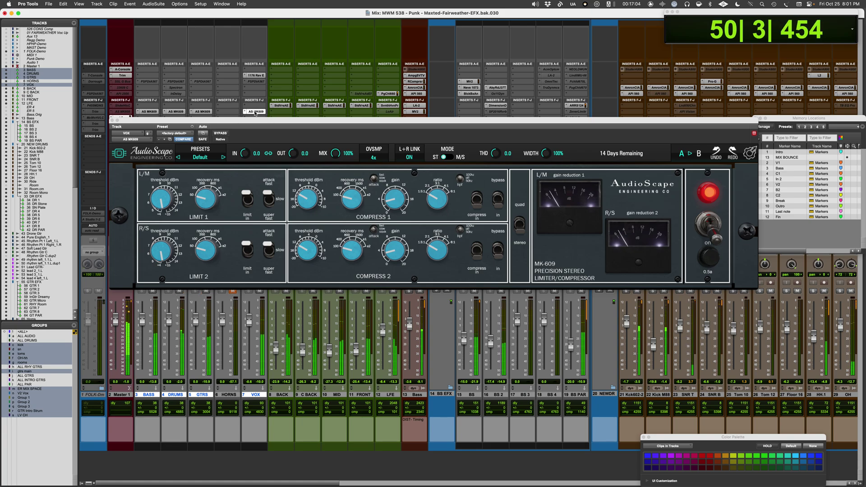
- Compare the playing mix with the MK-609 units on BASS, DRUMS, GTRS and VOX bypassed together and active, ending with all active
alt+shift+super+click(255, 112)
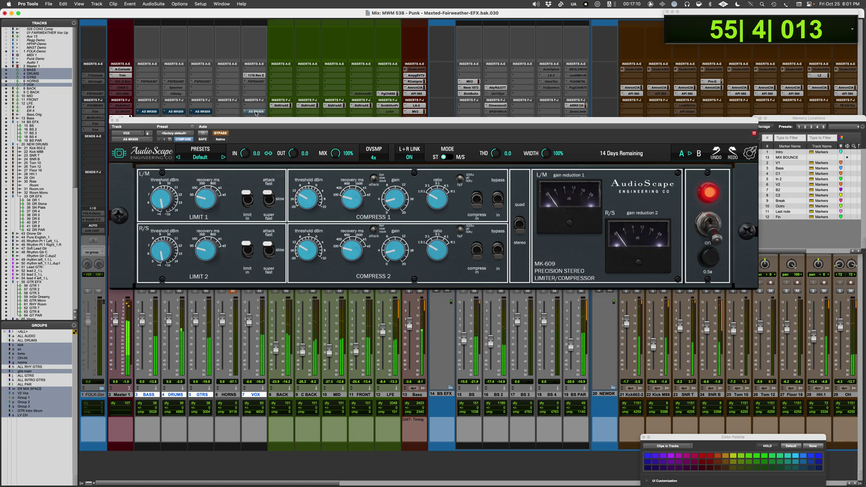
super+click(256, 112)
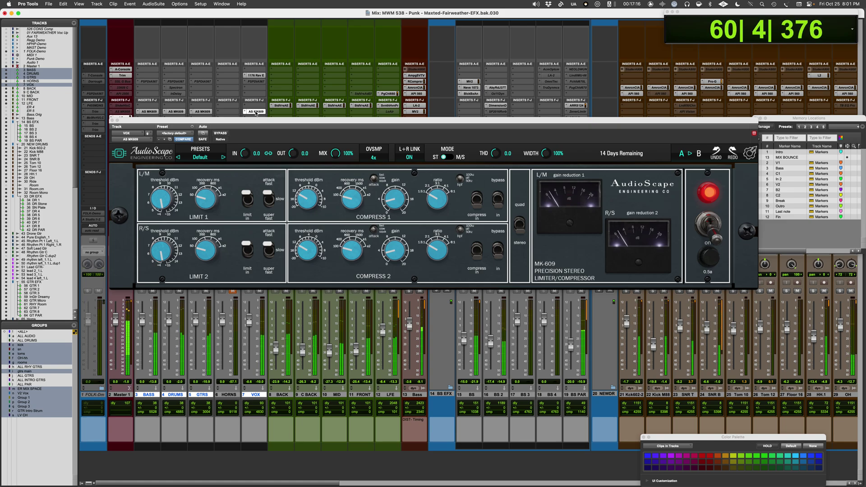
alt+super+click(255, 111)
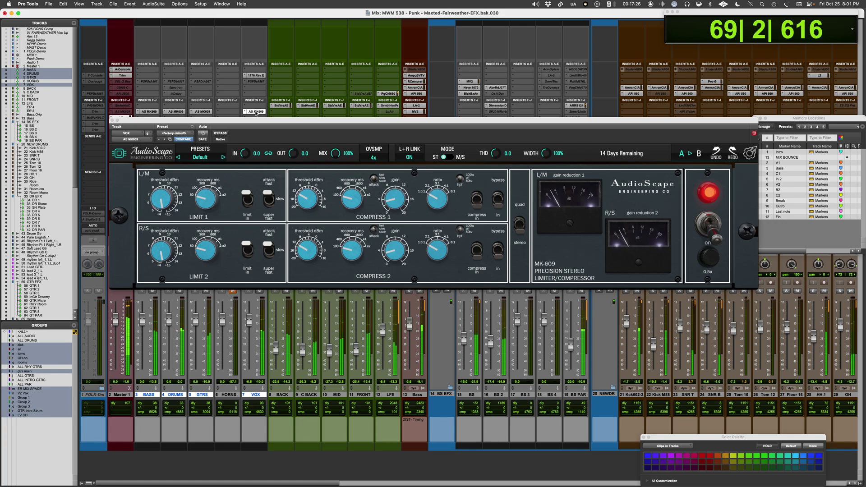
alt+shift+super+click(255, 112)
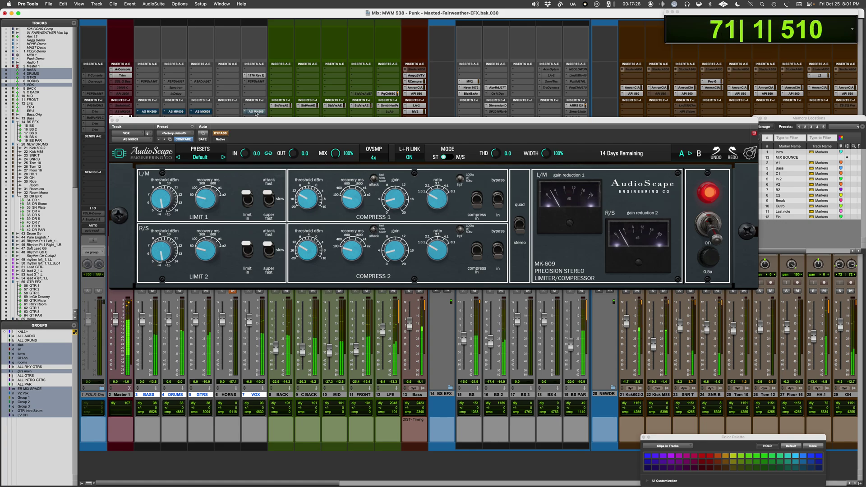
alt+shift+super+click(256, 112)
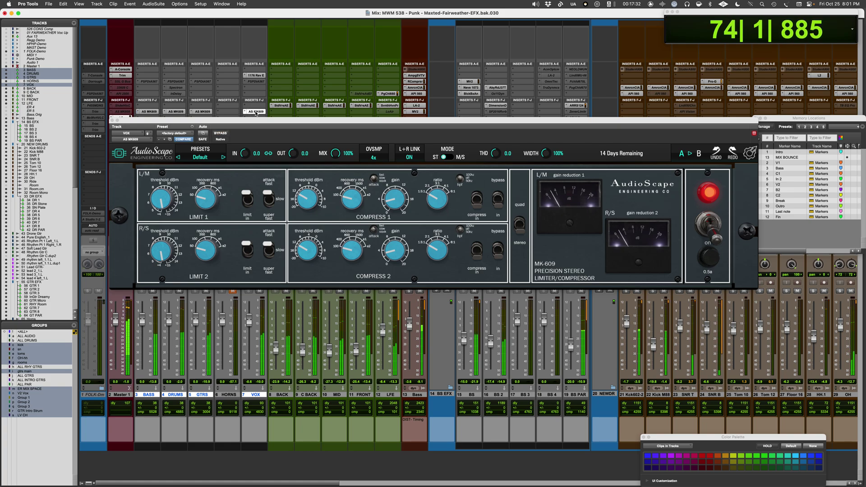
alt+shift+super+click(255, 112)
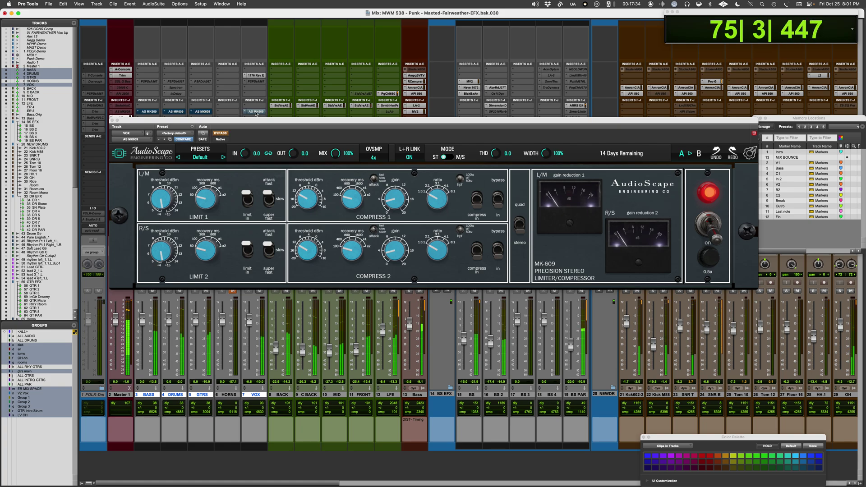
alt+shift+super+click(255, 112)
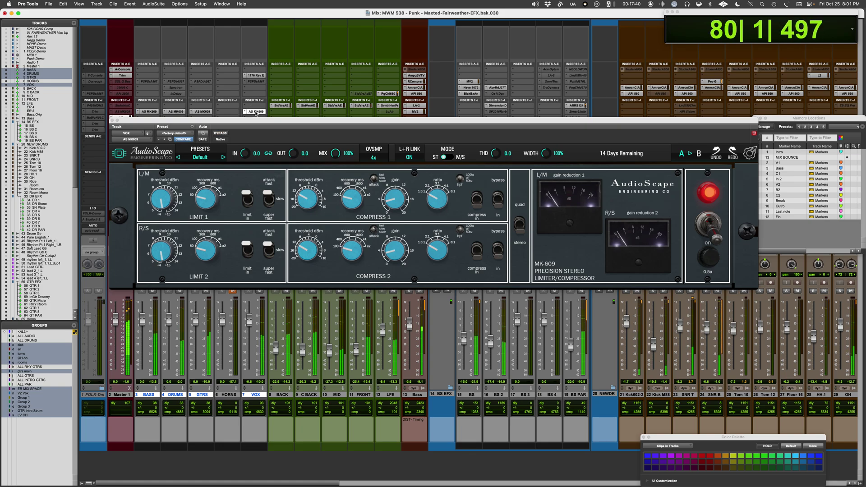
alt+shift+super+click(255, 112)
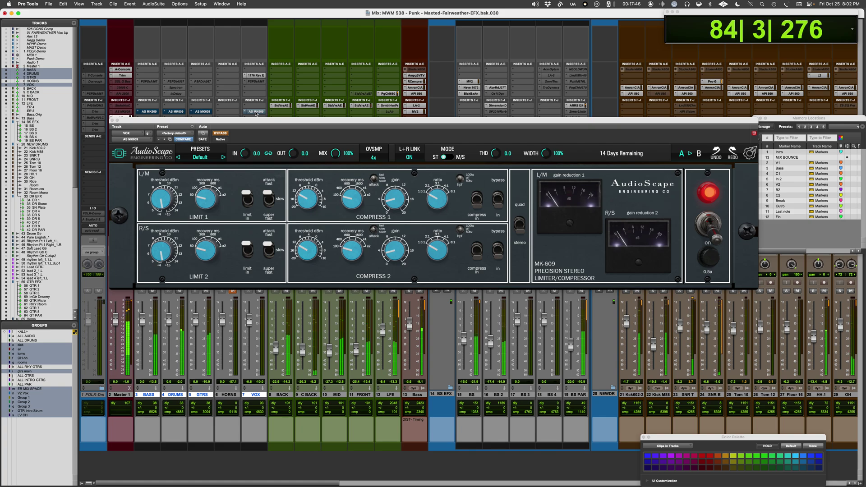
alt+shift+super+click(256, 112)
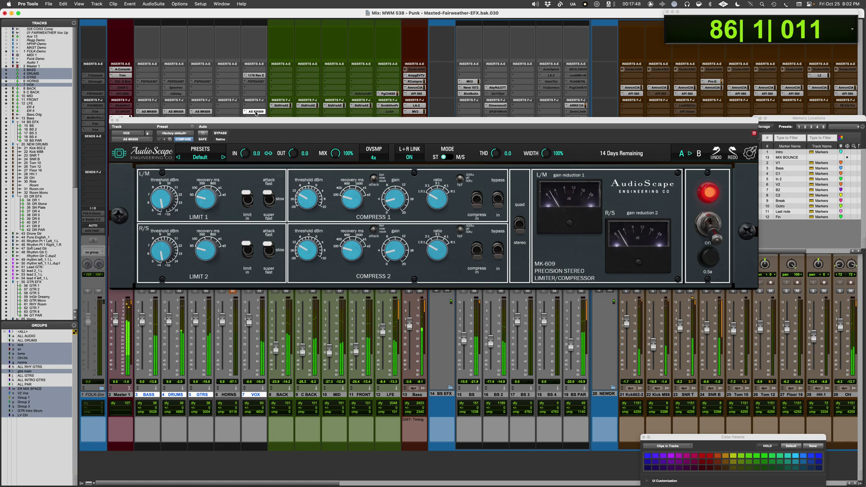
alt+shift+super+click(255, 112)
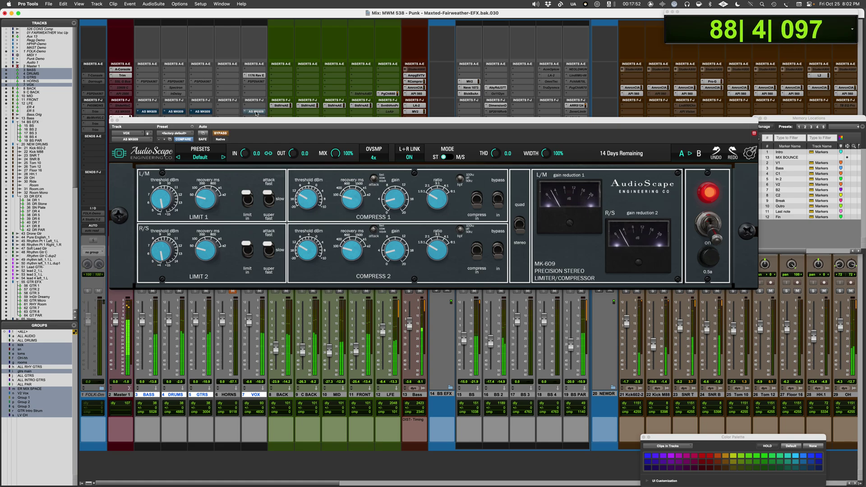
alt+shift+super+click(256, 112)
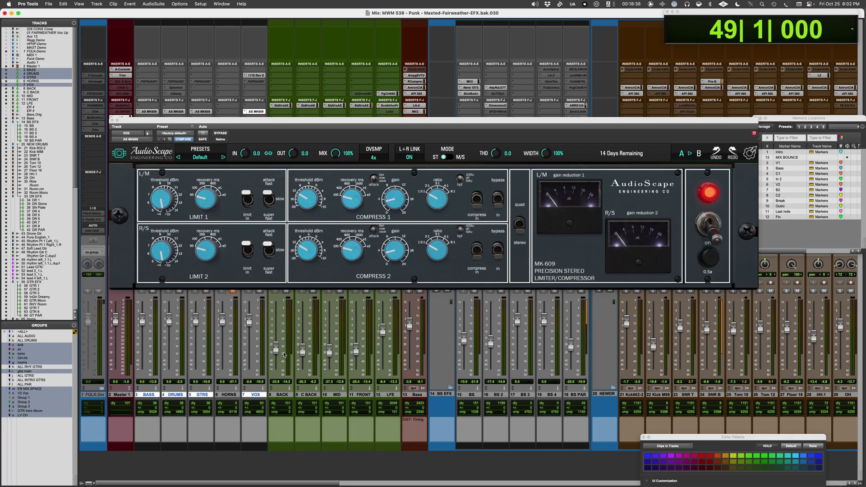
- Switch to the presentation showing the Plugin of the Week title slide
key(super+Tab)
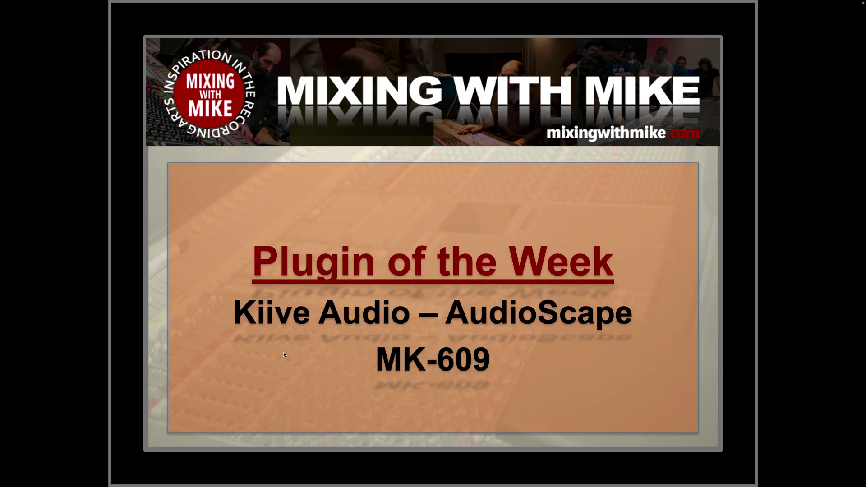